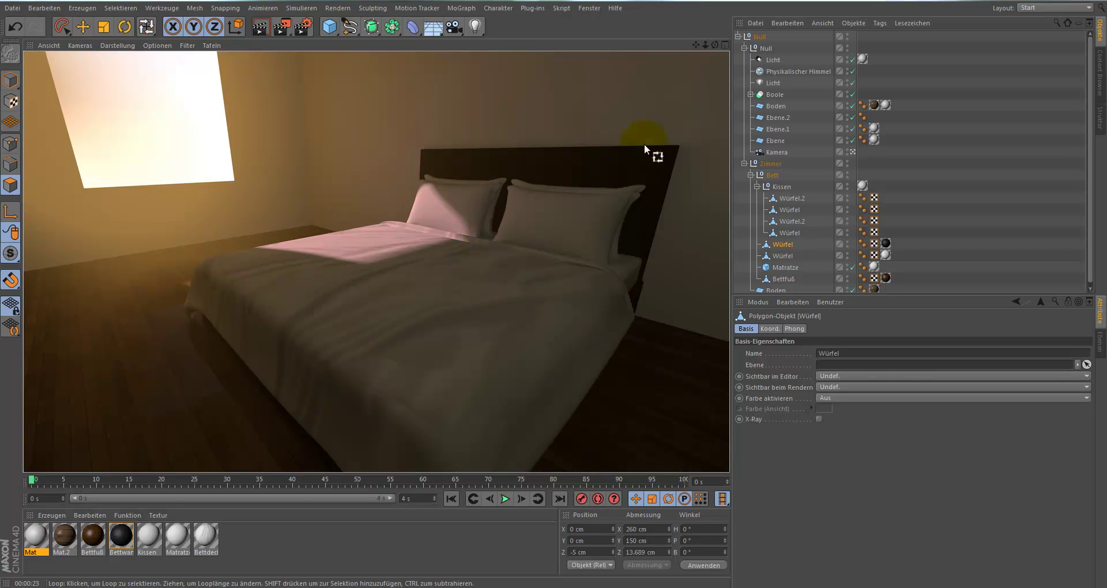
- Collapse the Null group and hide the room walls and lights from the editor view
click(744, 49)
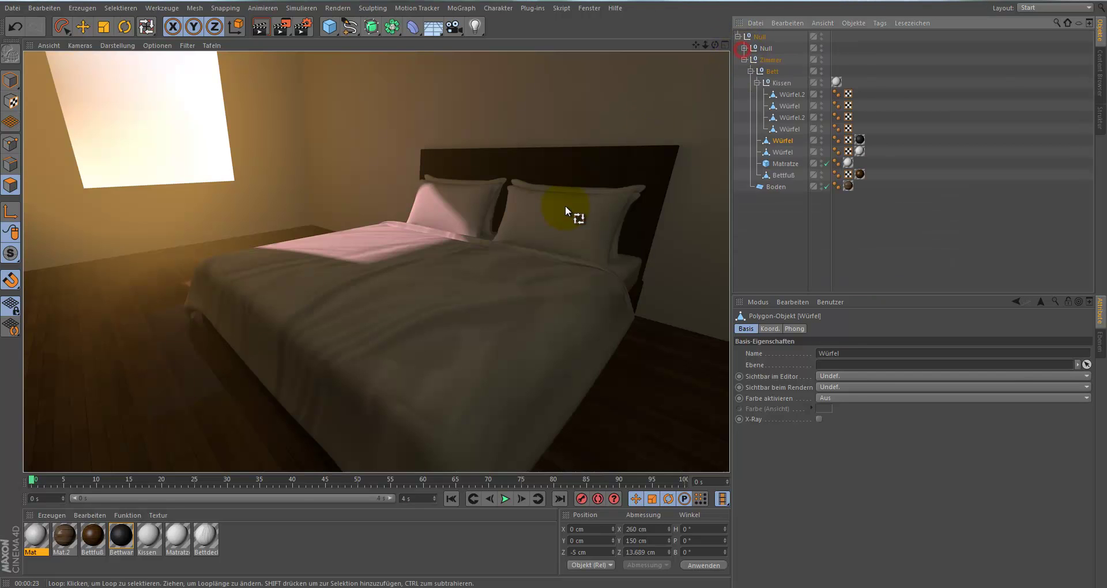
click(566, 205)
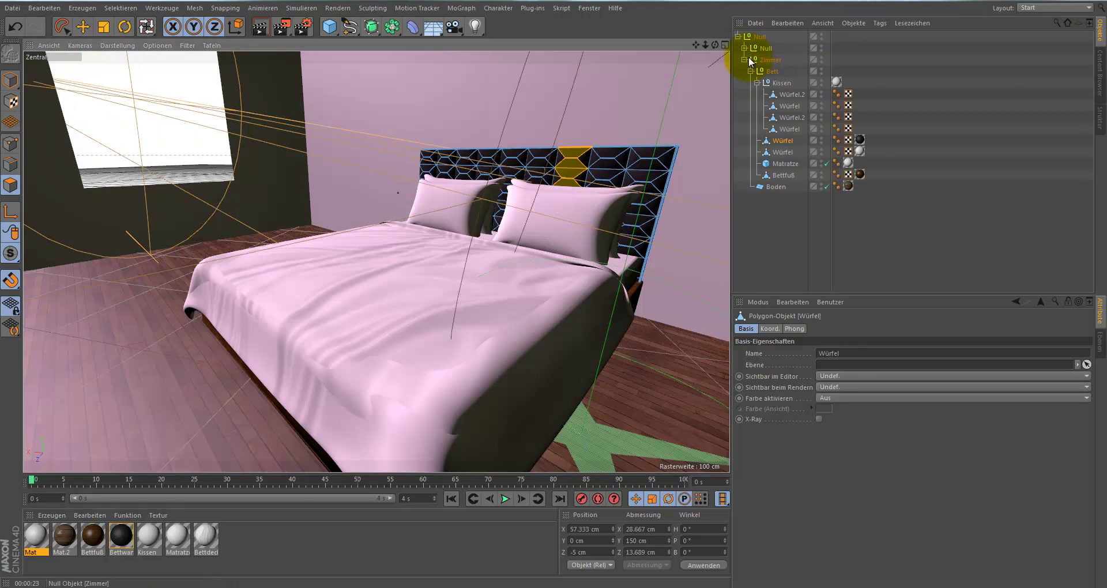
click(769, 47)
click(822, 45)
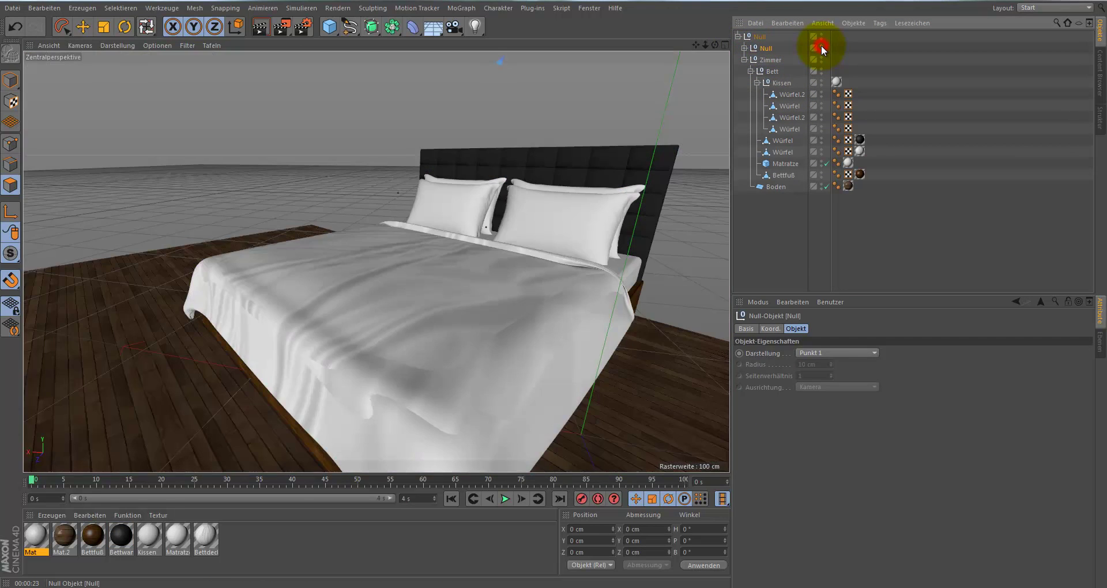
click(744, 48)
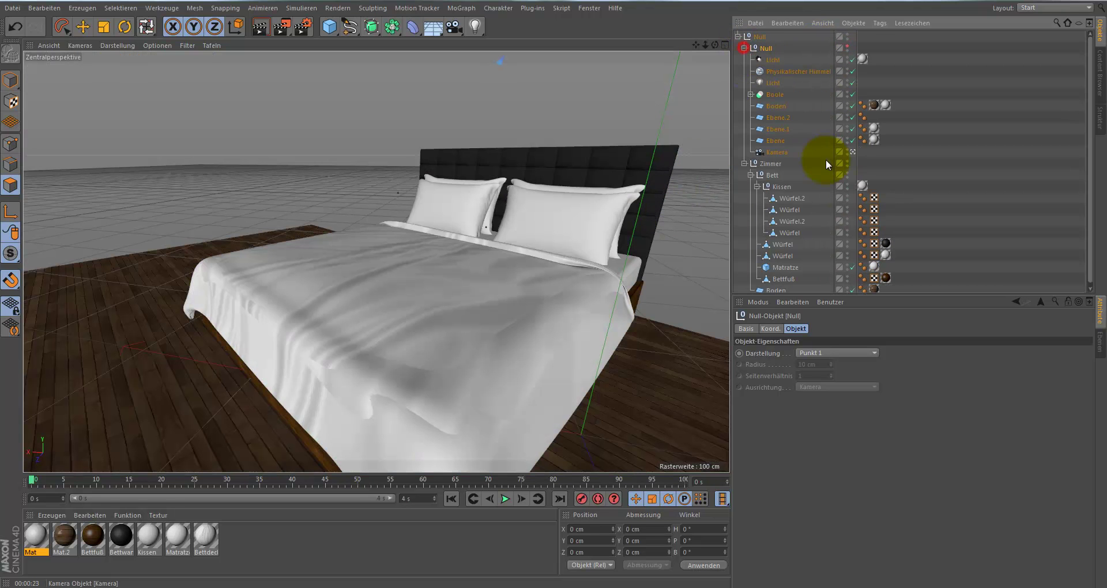
click(744, 48)
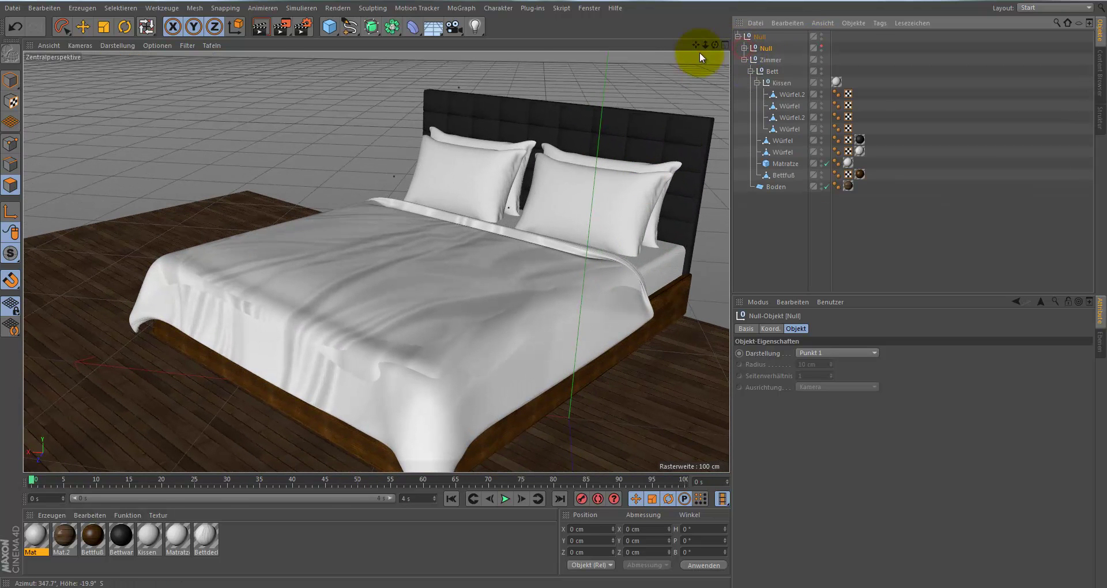
- Delete the Kissen pillow group and the blanket, then hide the Zimmer group
drag(715, 45, 554, 292)
drag(705, 44, 797, 160)
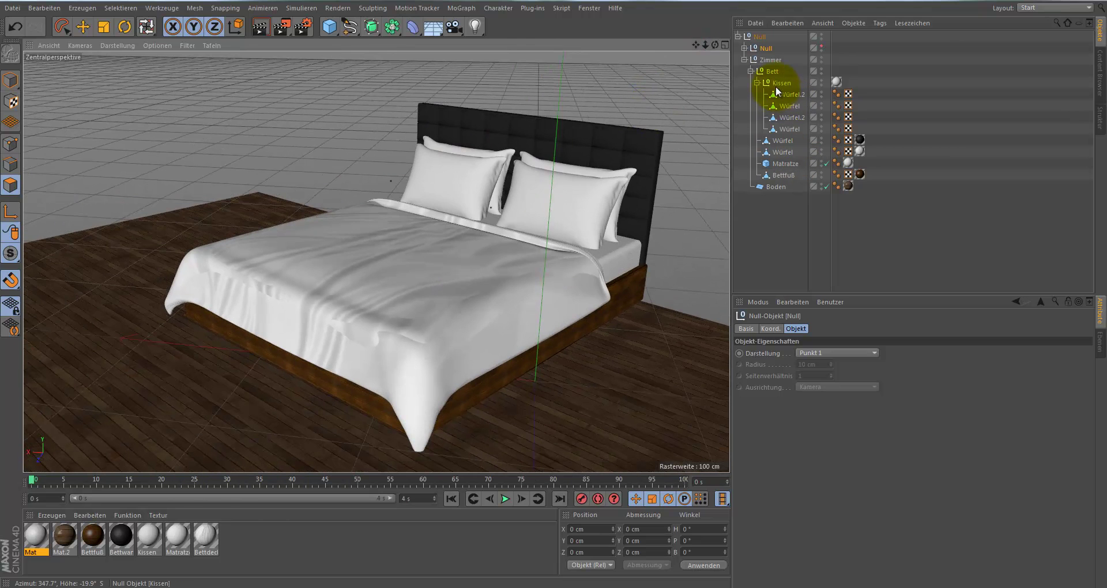
key(Delete)
click(783, 106)
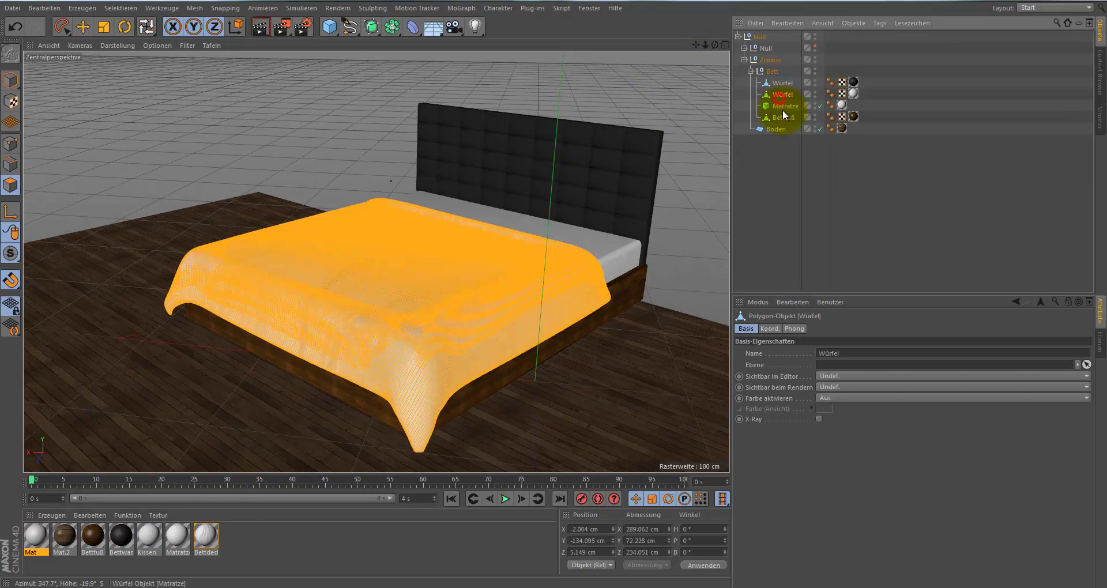
key(Delete)
click(744, 60)
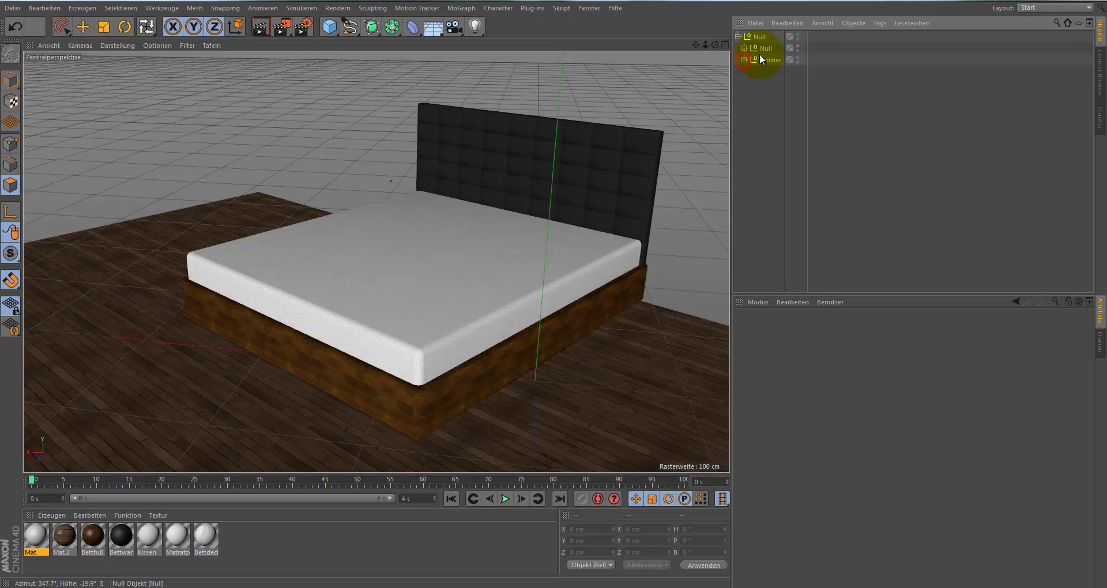
click(798, 58)
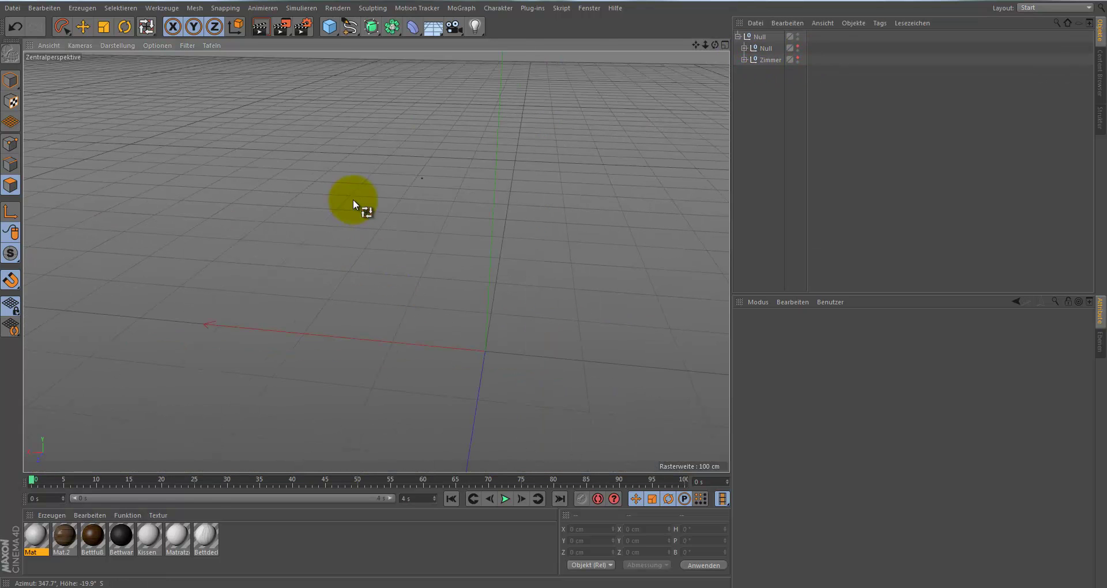
- Create a new Würfel cube primitive
drag(333, 30, 635, 61)
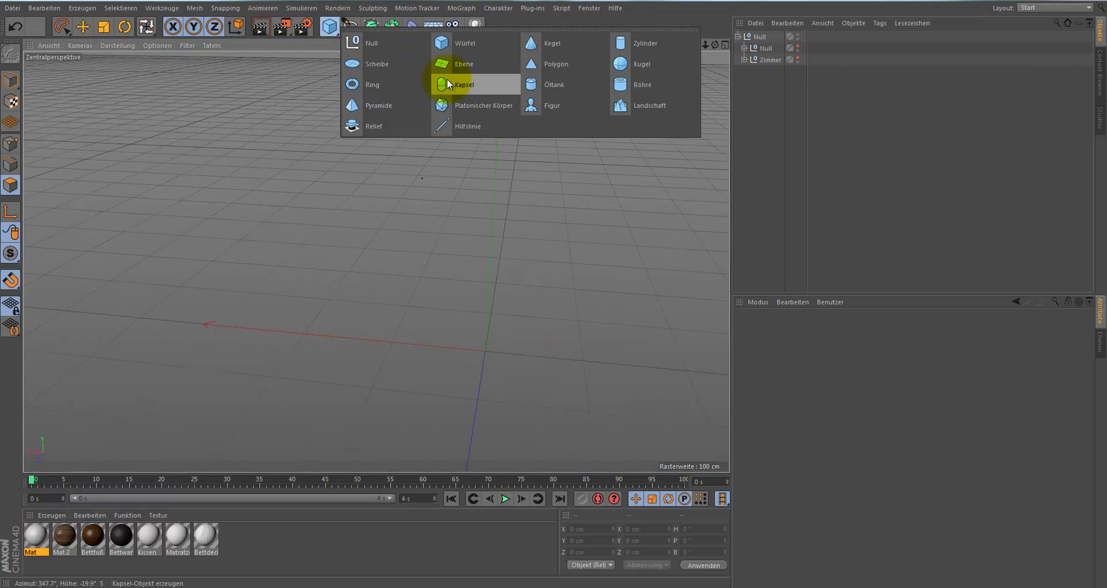
drag(634, 62, 443, 49)
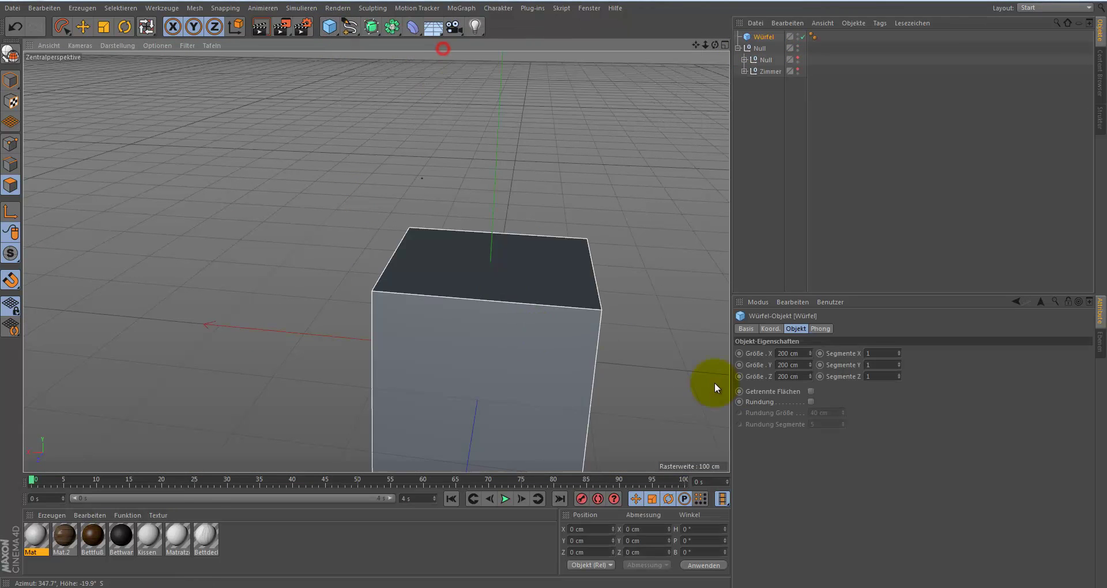
alt+drag(607, 326, 782, 373)
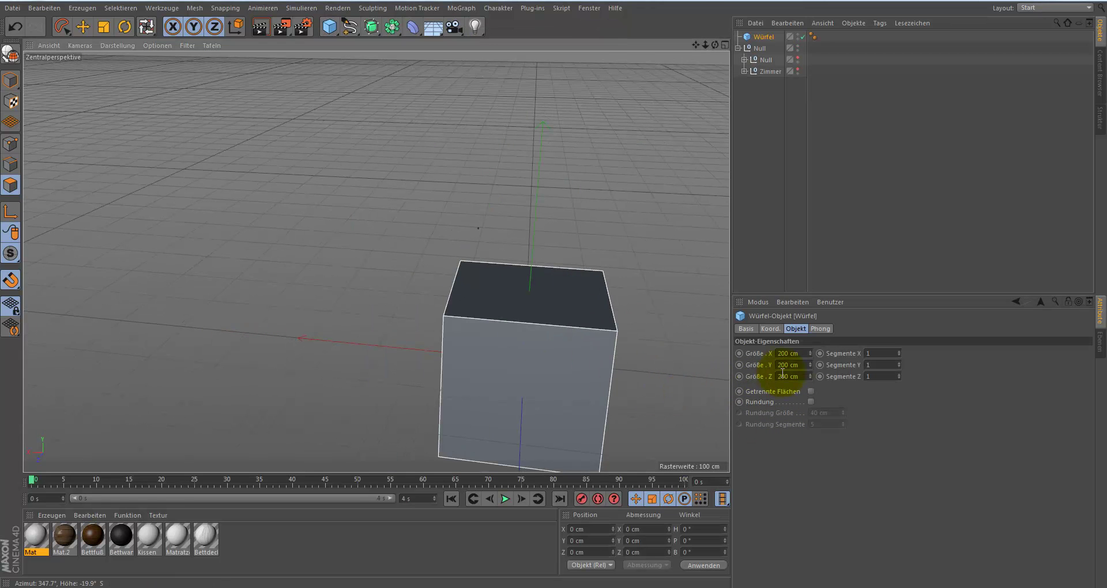
- Set the cube's X size to 90 cm and its Y size to 40 cm
click(802, 353)
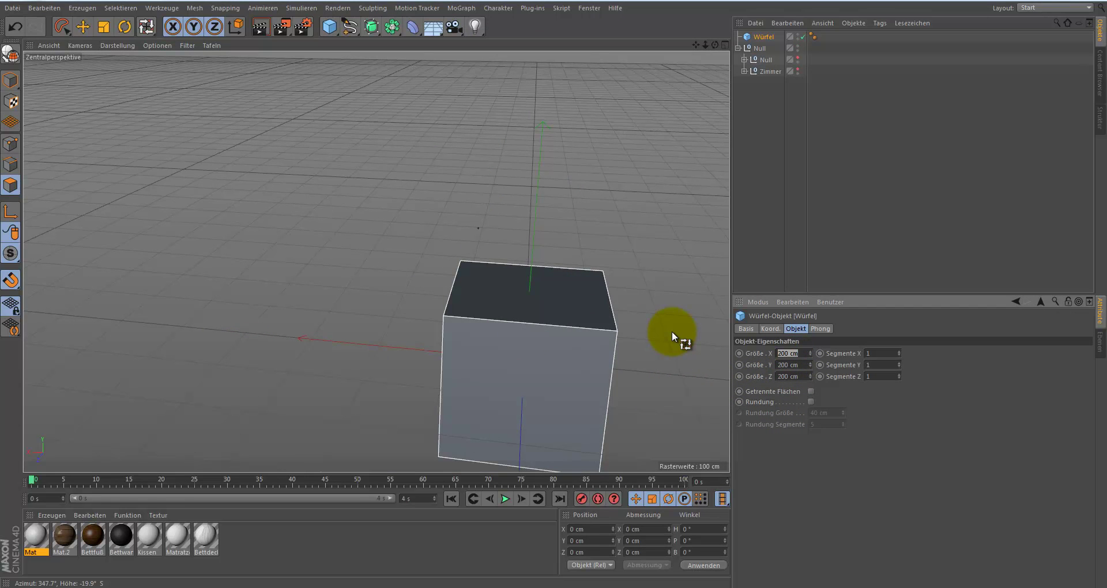
text(30)
key(Return)
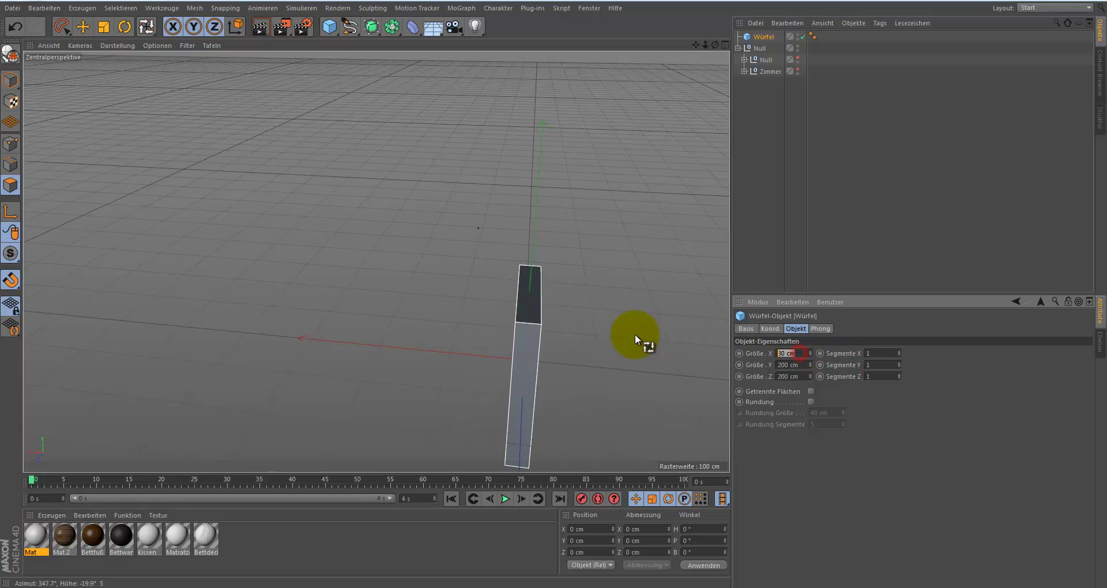
text(60)
key(Return)
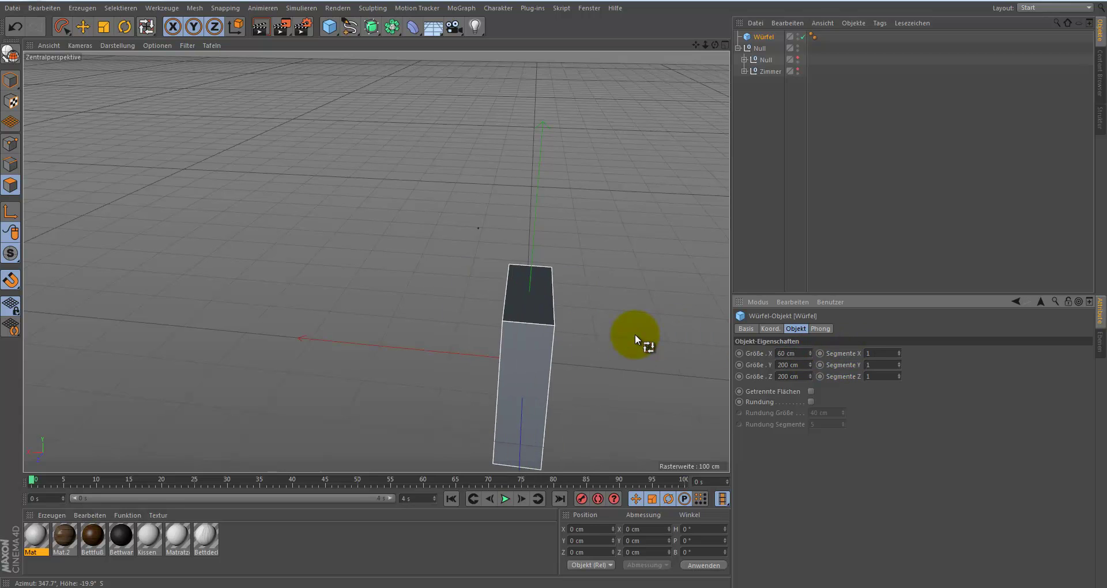
click(791, 353)
text(90)
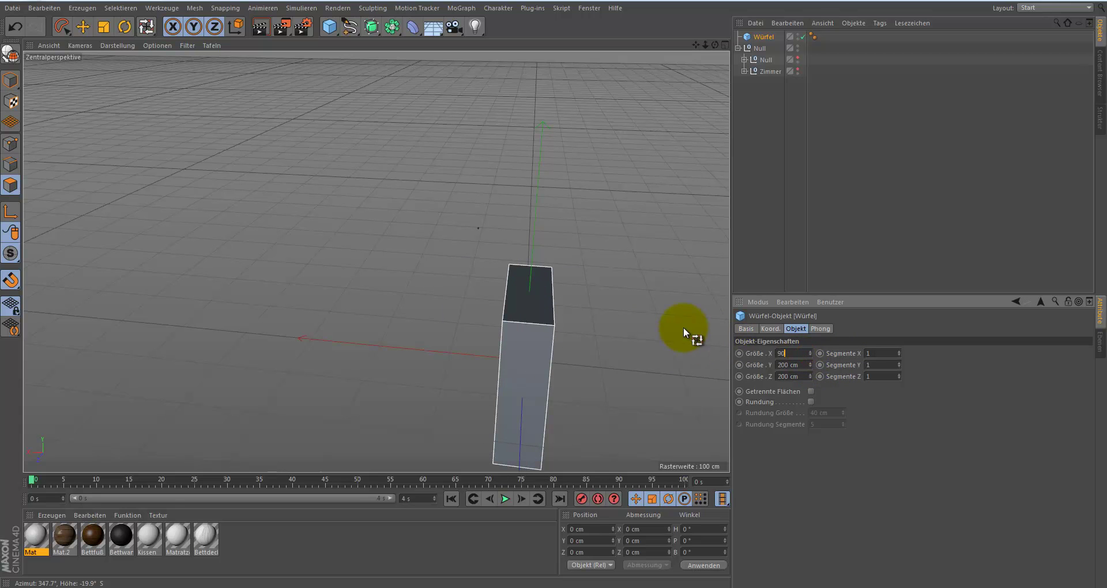
key(Return)
click(792, 364)
text(30)
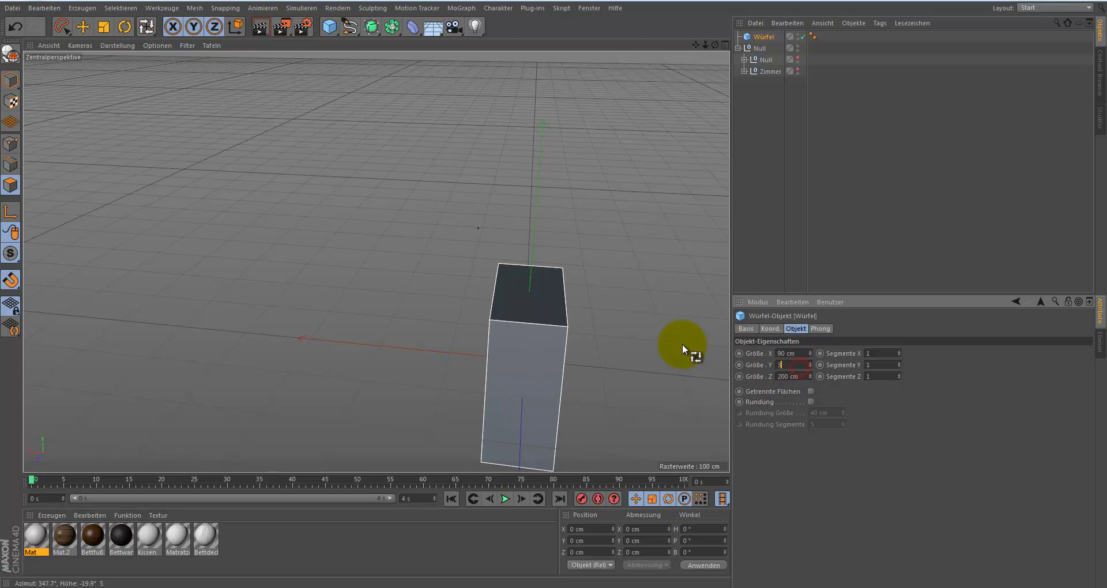
key(Return)
mouse_move(714, 46)
mouse_down()
mouse_move(554, 288)
mouse_move(489, 328)
mouse_move(634, 347)
mouse_up()
click(782, 363)
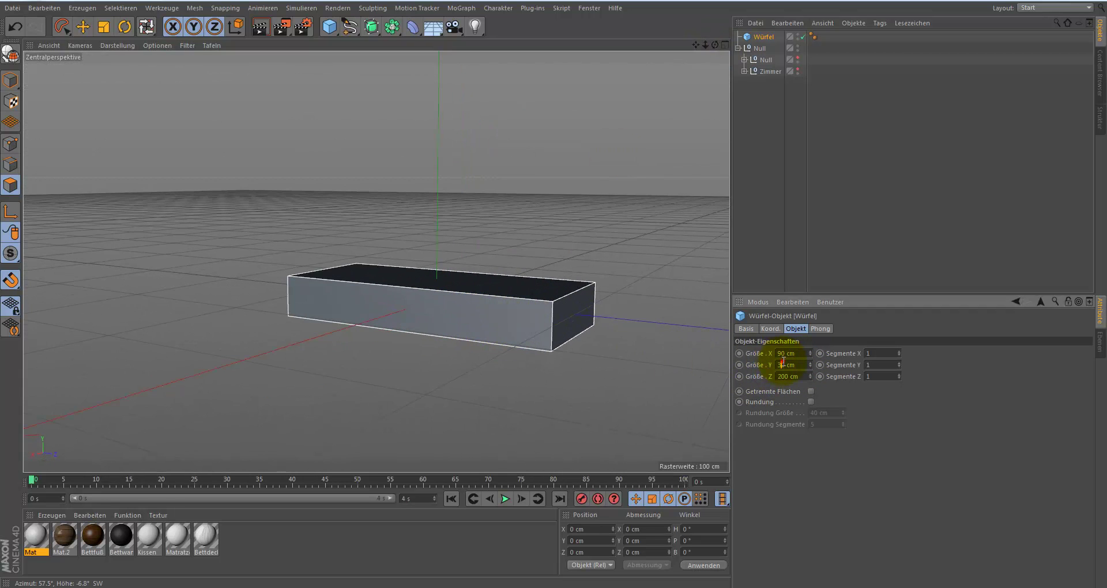
text(40)
key(Return)
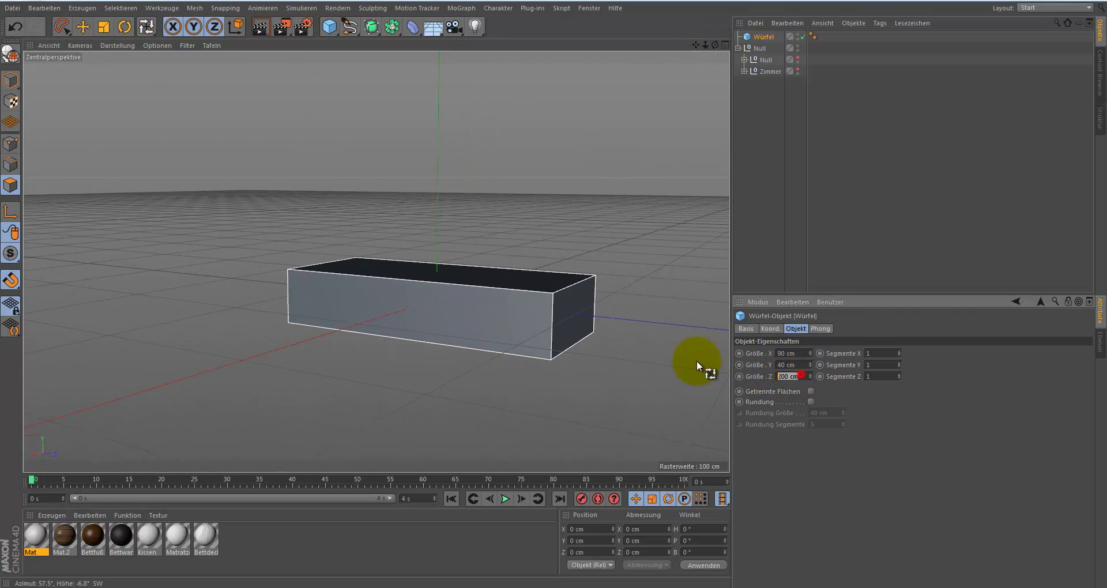
- Set the Z size to 120 cm and narrow the X size to 80 cm
text(120)
key(Return)
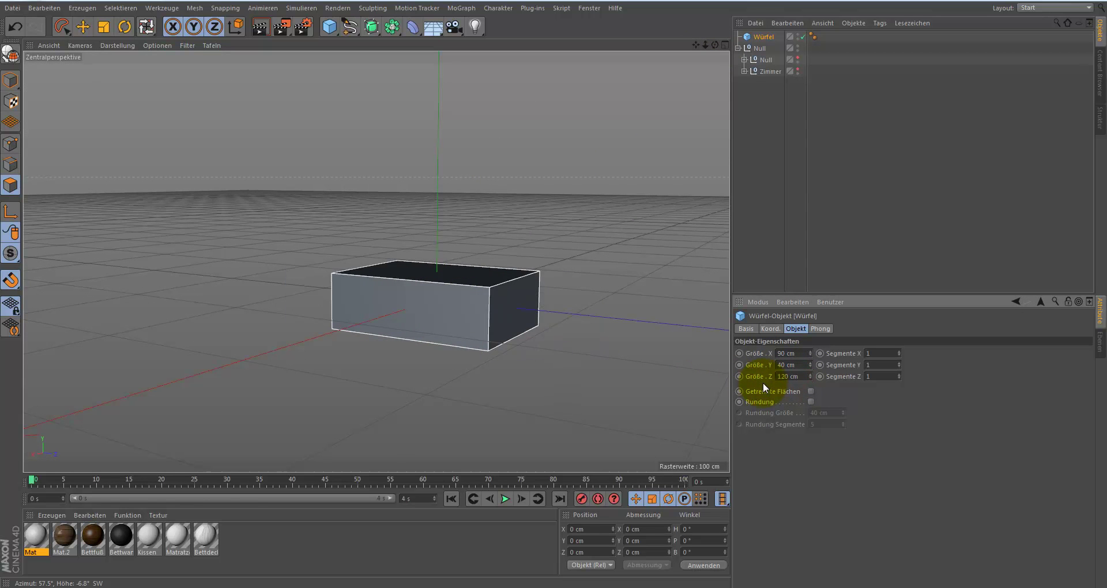
mouse_move(713, 44)
mouse_down()
mouse_move(553, 290)
mouse_move(710, 102)
mouse_up()
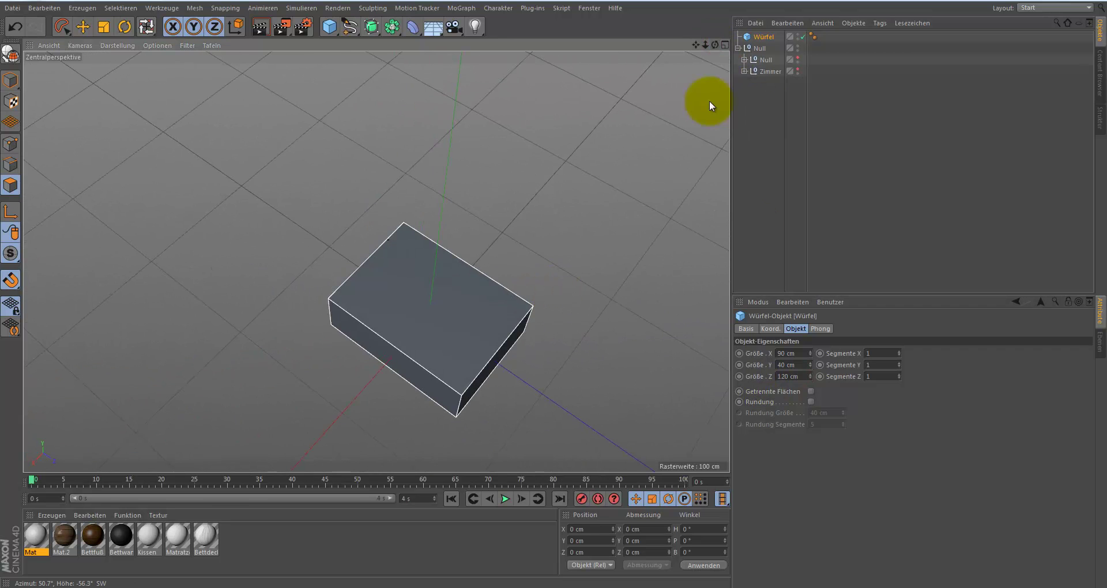
text(80)
key(Return)
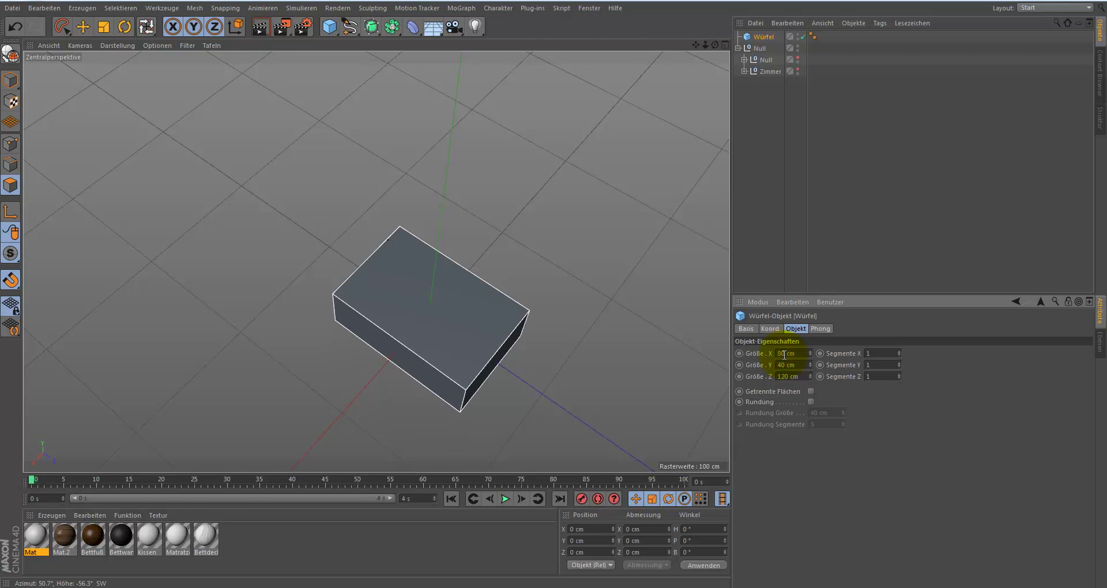
- Give the box 15 segments along both X and Z
drag(703, 43, 553, 289)
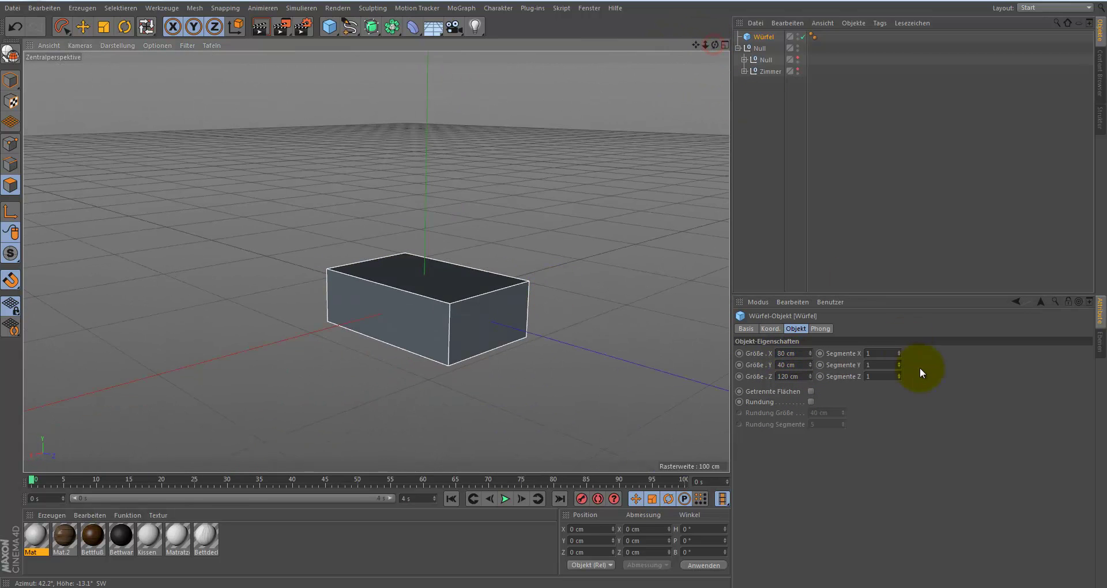
click(879, 353)
text(5)
key(Tab)
key(Tab)
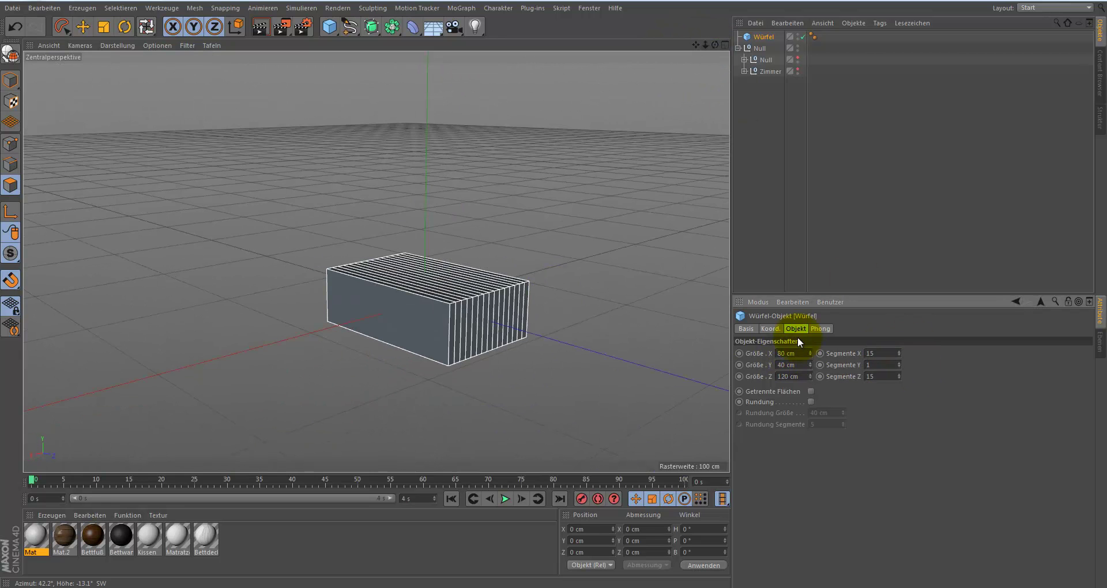
text(15)
key(Return)
drag(569, 272, 101, 87)
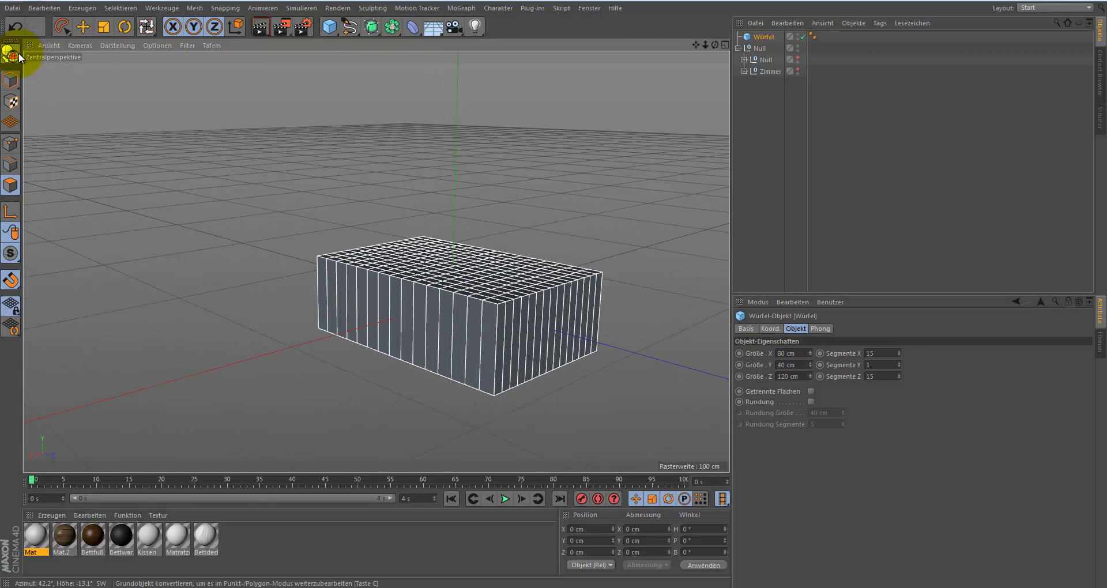
- Add a 27 cm-radius Kugel sphere and convert it to an editable polygon object
drag(329, 26, 616, 59)
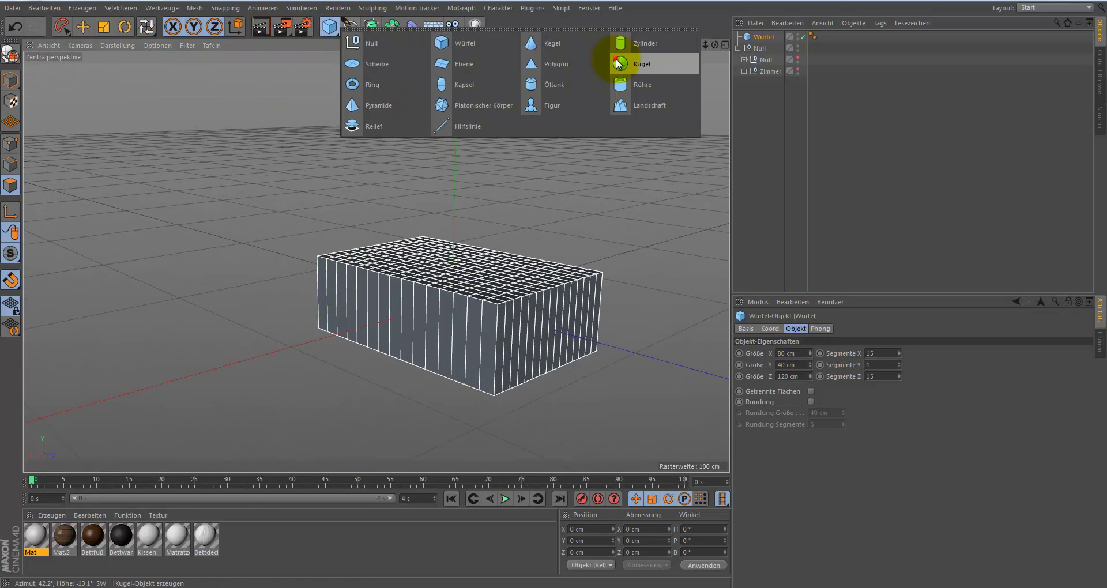
drag(826, 354, 826, 357)
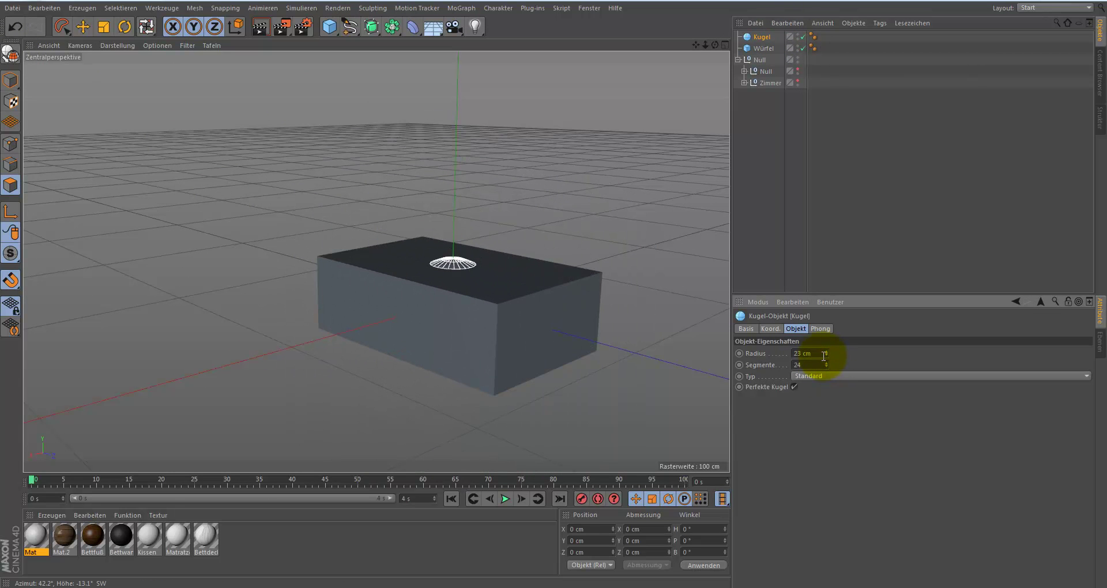
click(11, 53)
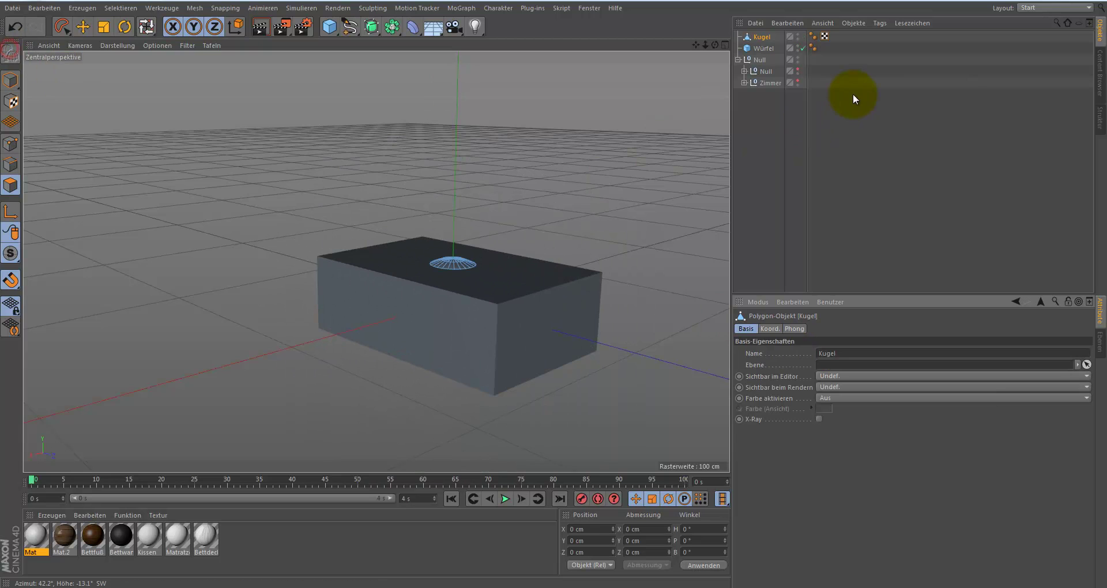
key(F4)
alt+middle_drag(554, 288, 514, 185)
scroll(566, 121, up, 5)
drag(696, 45, 570, 289)
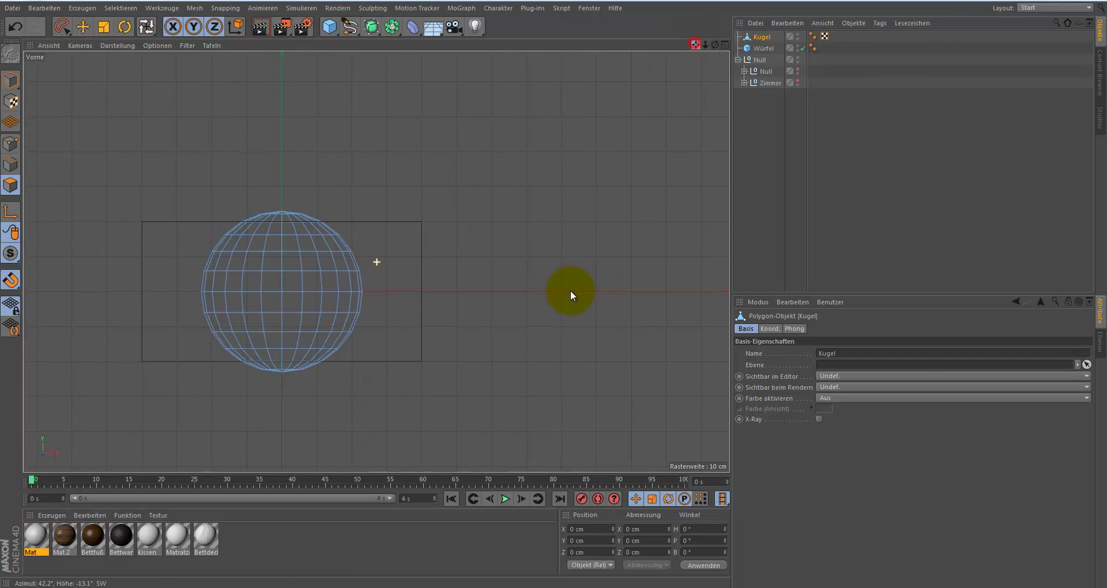
- Convert the Würfel box to a polygon object and switch to Live Selection
key(ctrl+a)
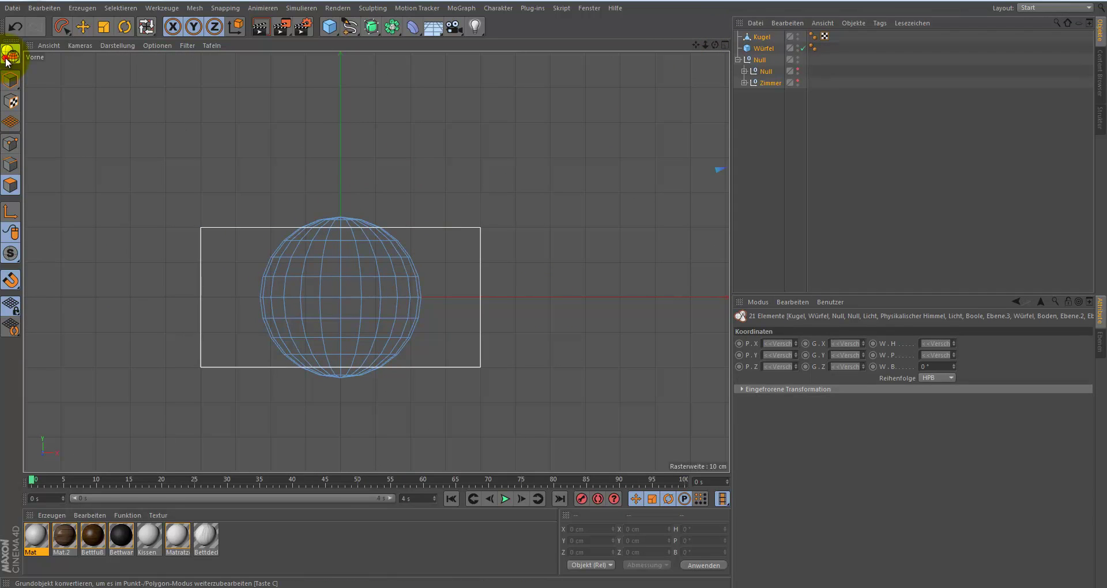
click(10, 53)
key(ctrl+z)
click(764, 49)
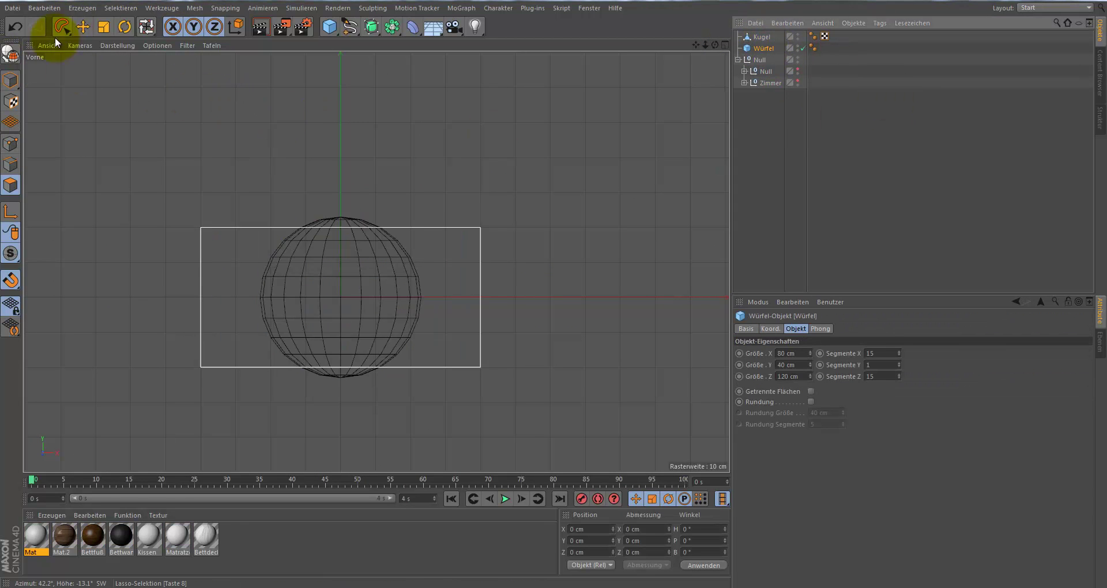
click(11, 53)
click(760, 37)
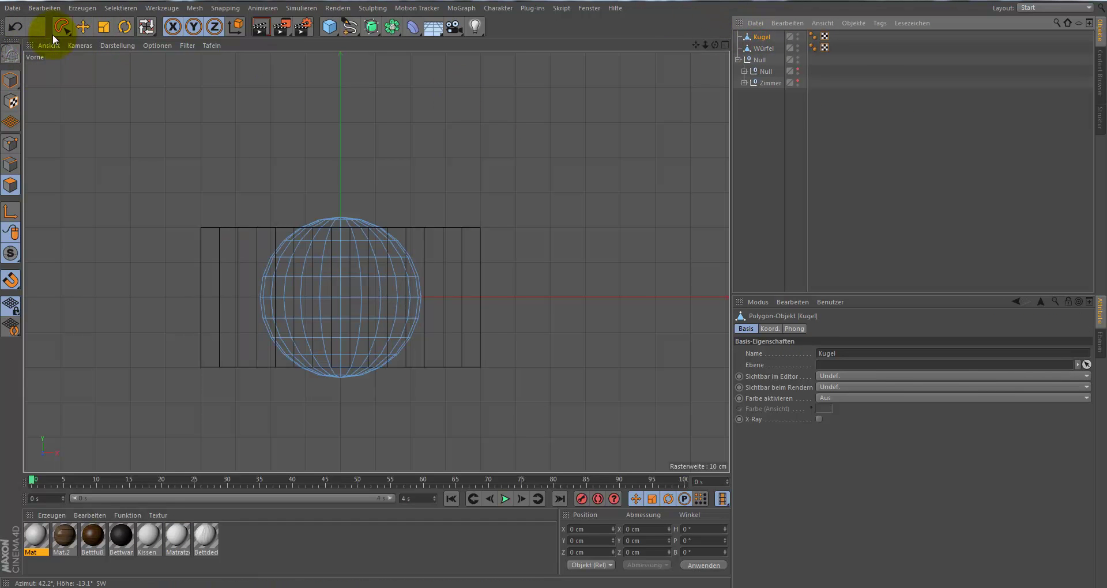
click(71, 30)
click(92, 46)
- Scale the sphere down in Y and out along X and Z to about 76 × 36 × 114 cm
click(403, 300)
key(t)
drag(340, 196, 339, 214)
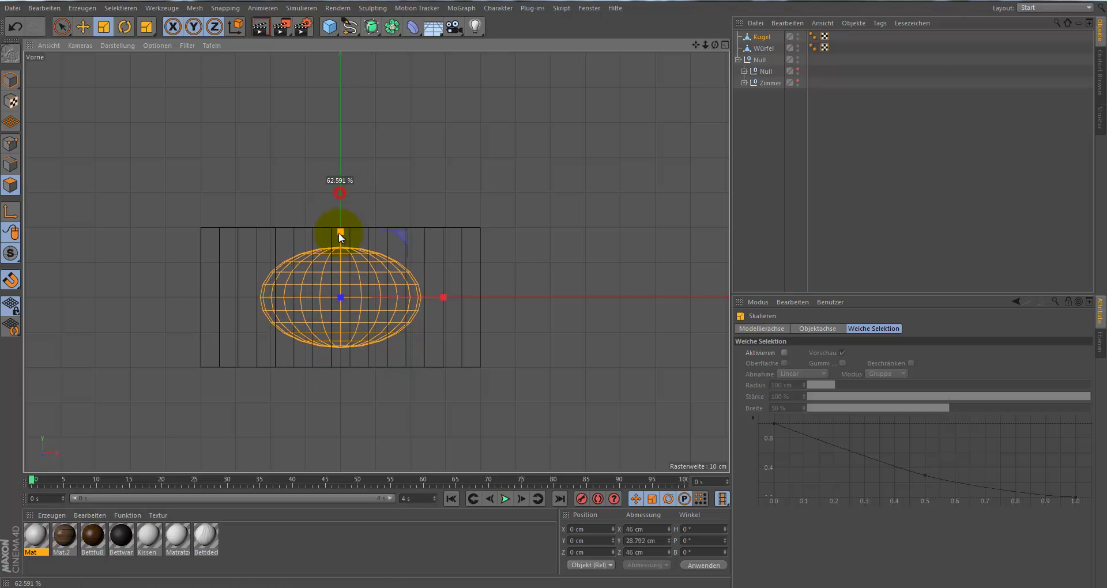
drag(443, 297, 509, 297)
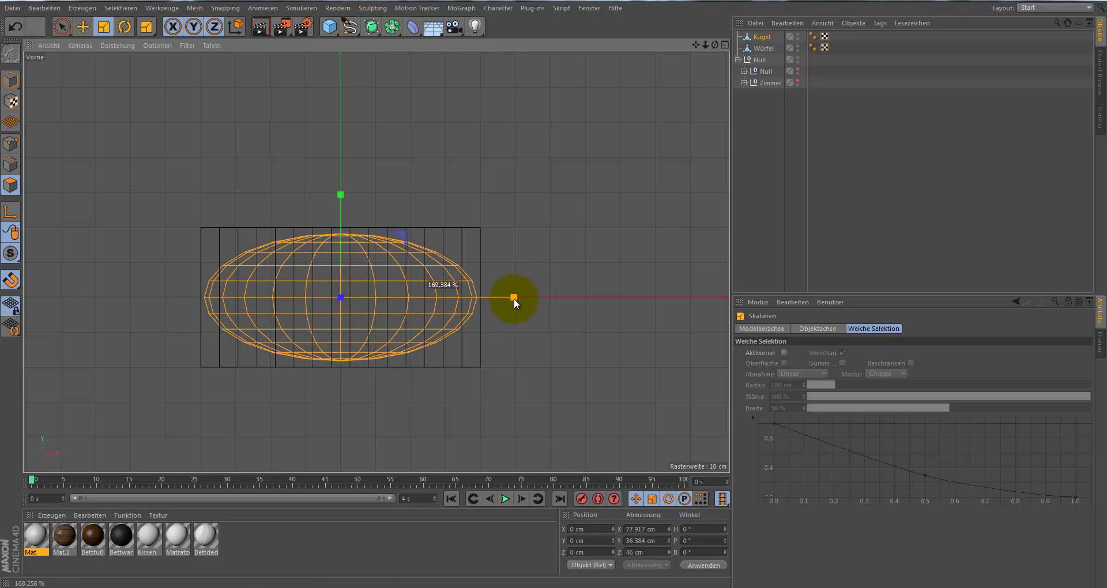
key(F2)
drag(567, 193, 562, 3)
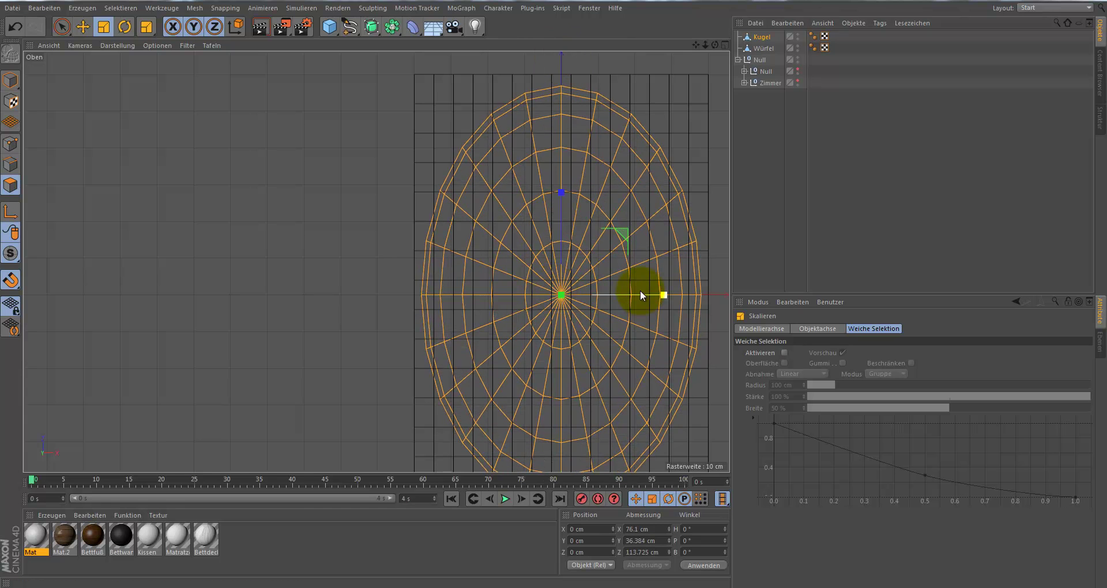
key(F1)
- Add a Kleidung cloth tag to Würfel and a Kleidungskollision tag to Kugel
click(763, 49)
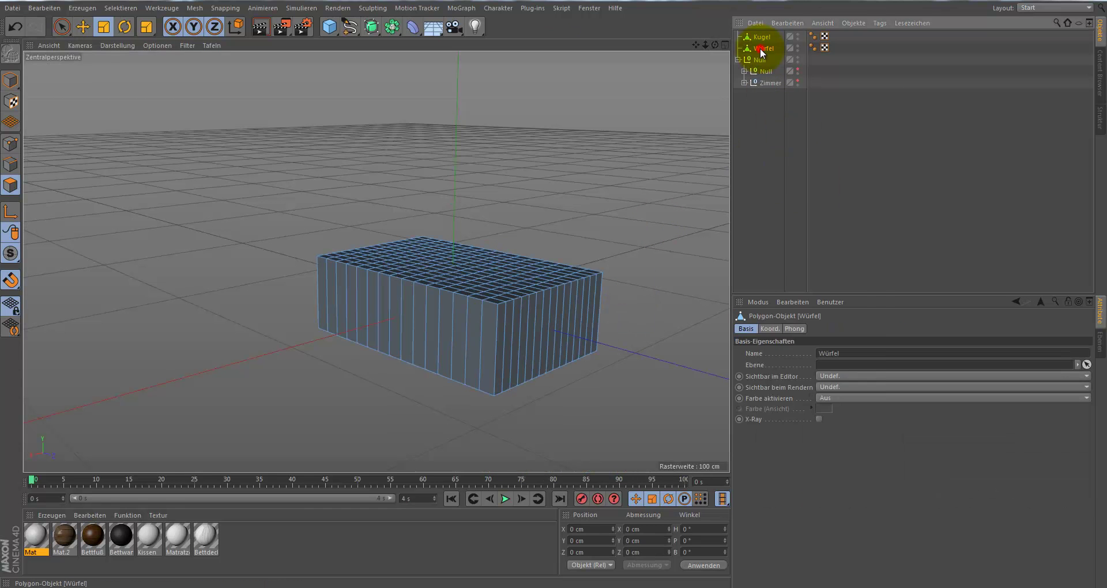
right_click(763, 50)
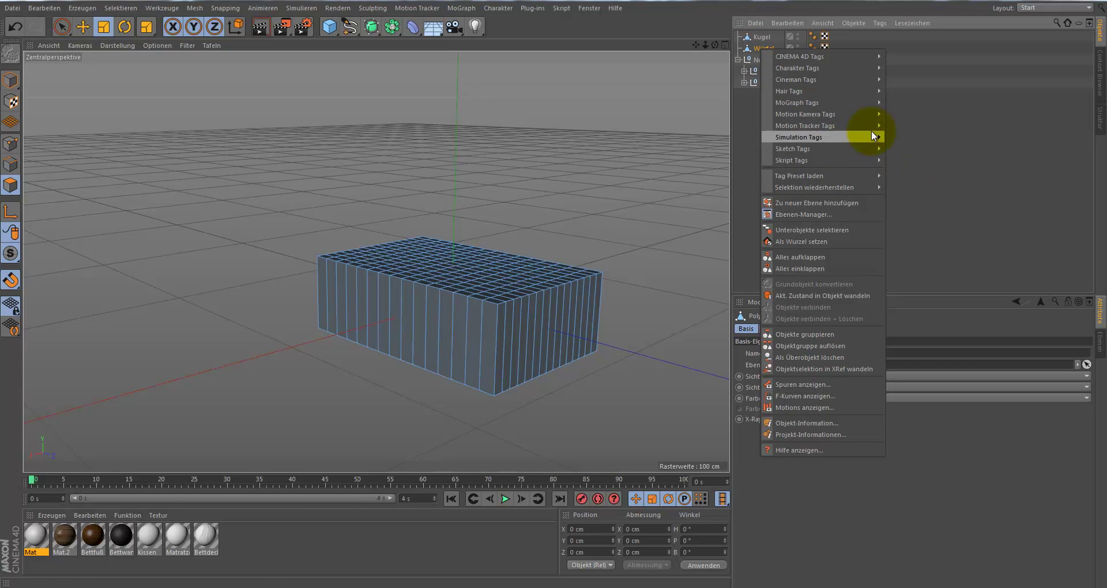
click(919, 189)
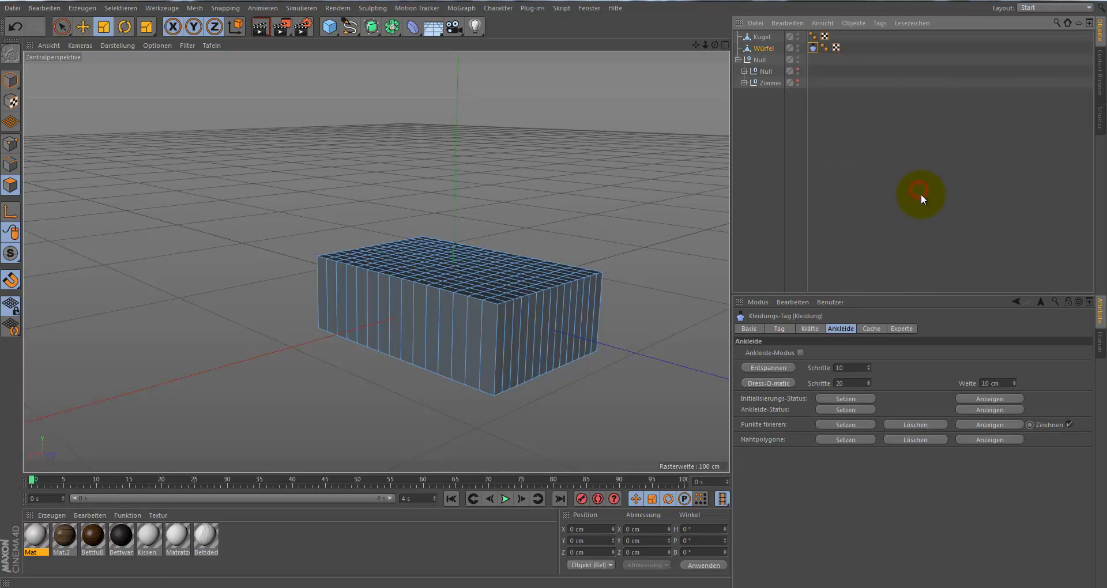
right_click(763, 35)
mouse_move(801, 125)
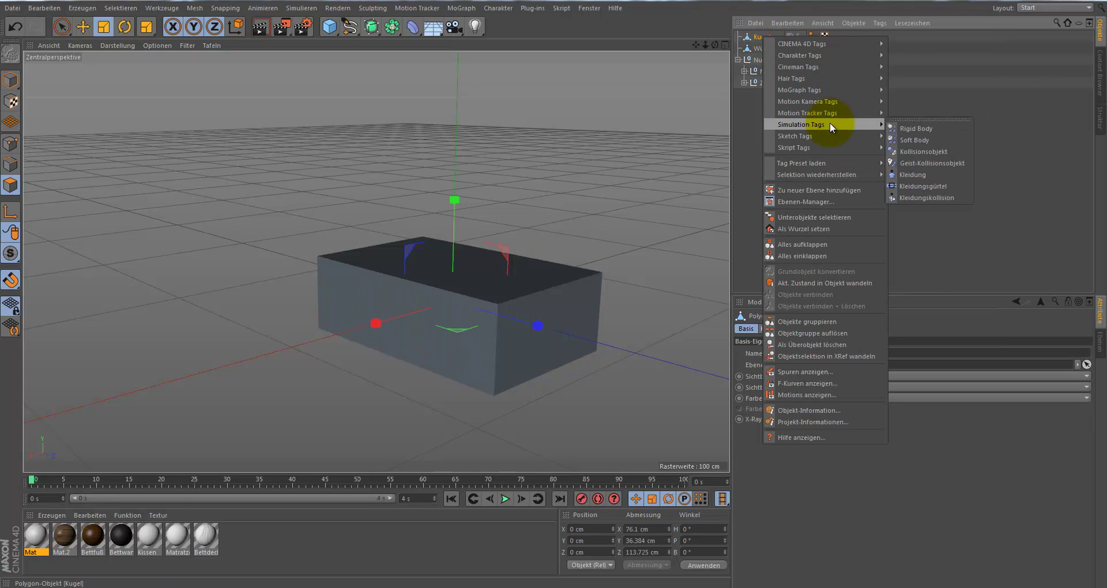
click(911, 197)
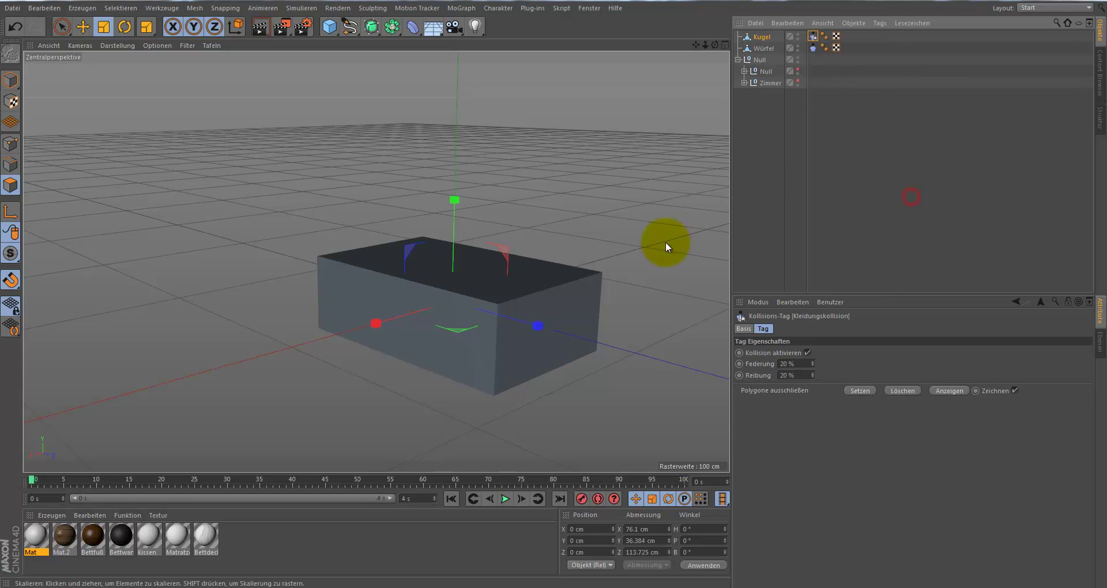
click(813, 47)
- Loop-select the ring of side faces around the Würfel box
click(763, 48)
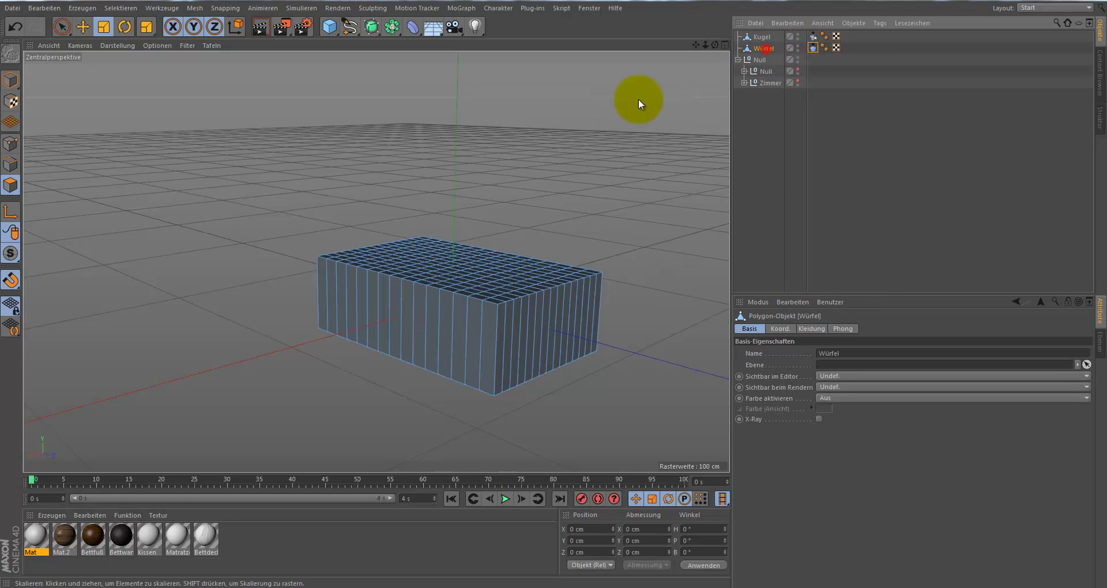
click(107, 11)
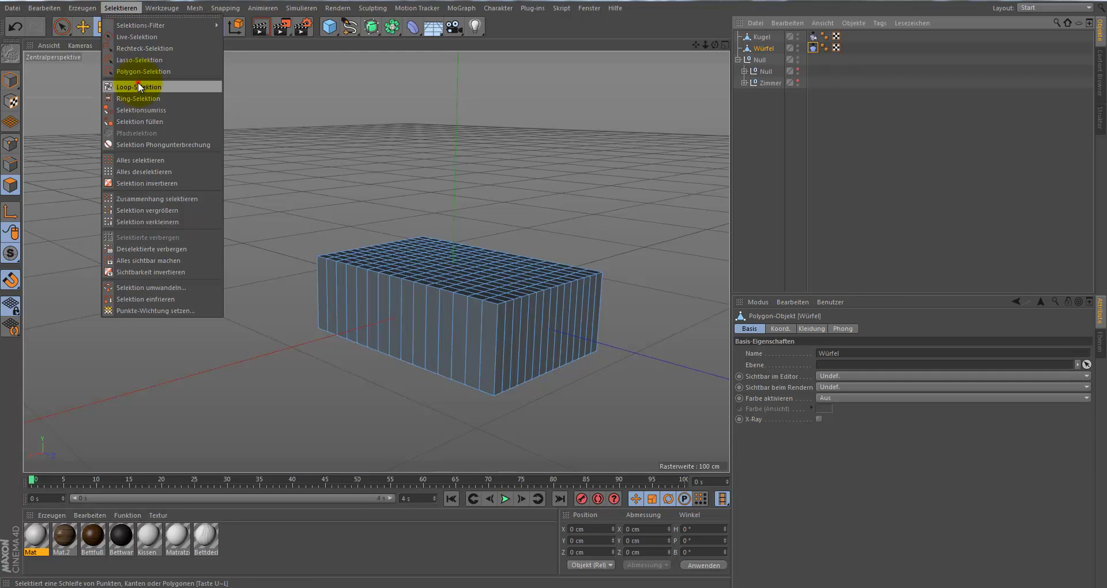
click(138, 82)
click(376, 304)
click(416, 325)
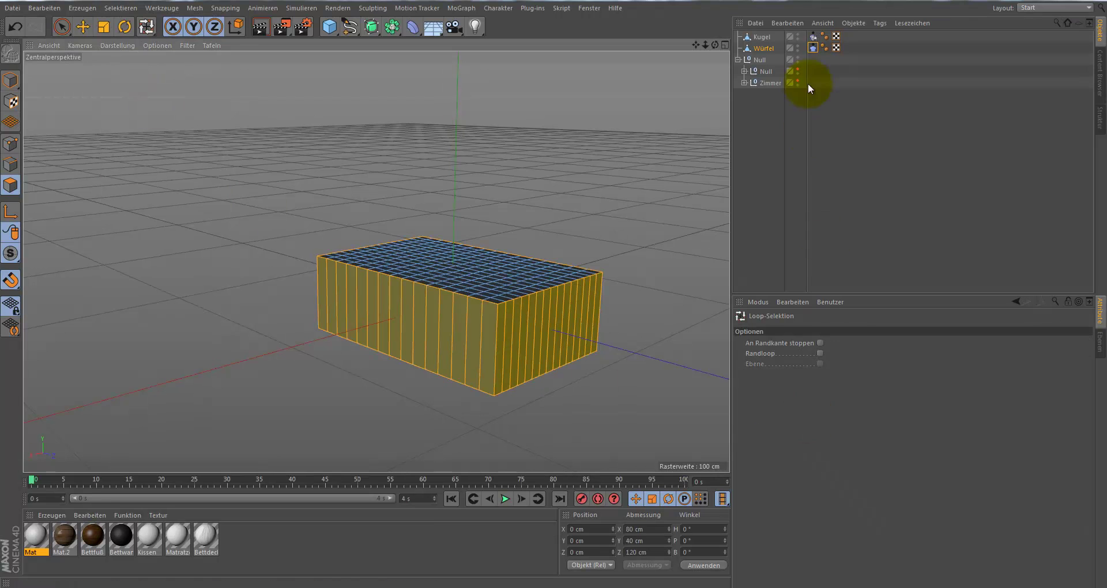
- Set the selected faces as seam polygons with a 2 cm seam width
click(813, 48)
click(852, 367)
click(843, 442)
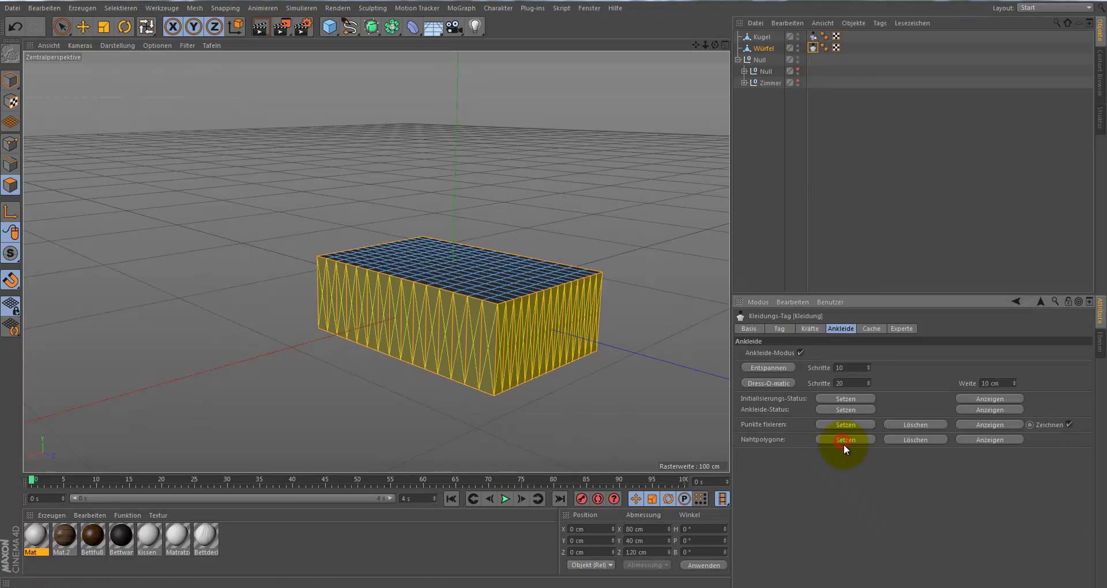
click(1011, 382)
text(2)
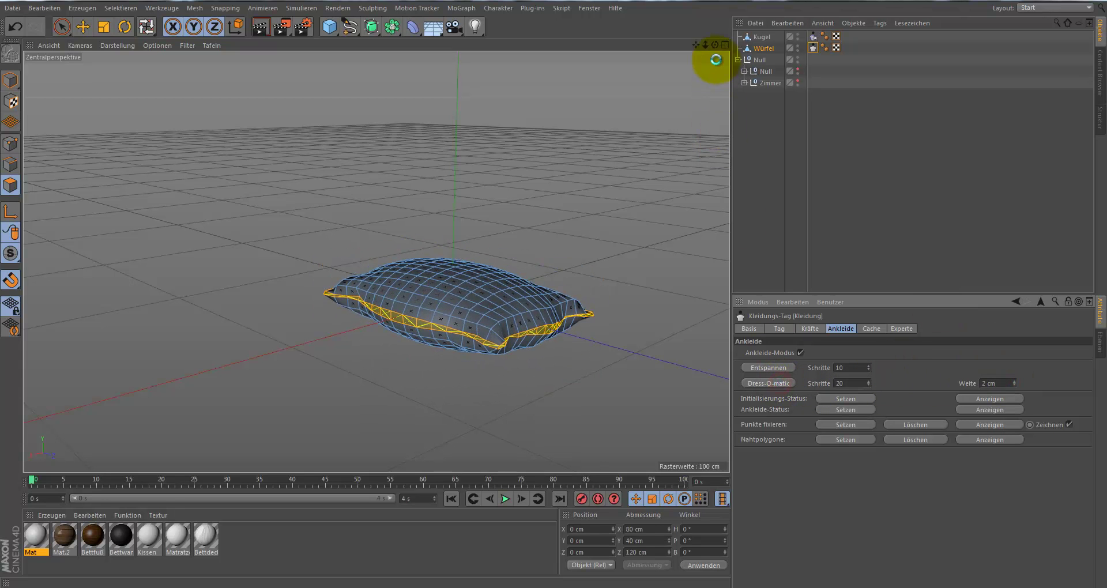
- Narrow the Kugel ellipsoid along X to about 80% in top view
mouse_move(716, 44)
mouse_down()
mouse_move(552, 289)
mouse_move(562, 311)
mouse_up()
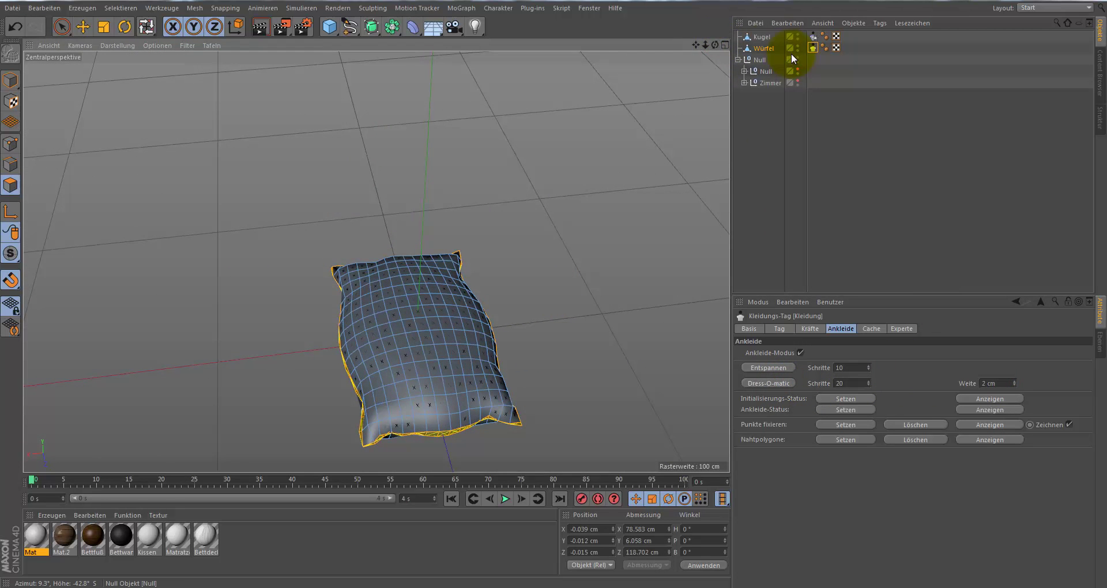
click(762, 37)
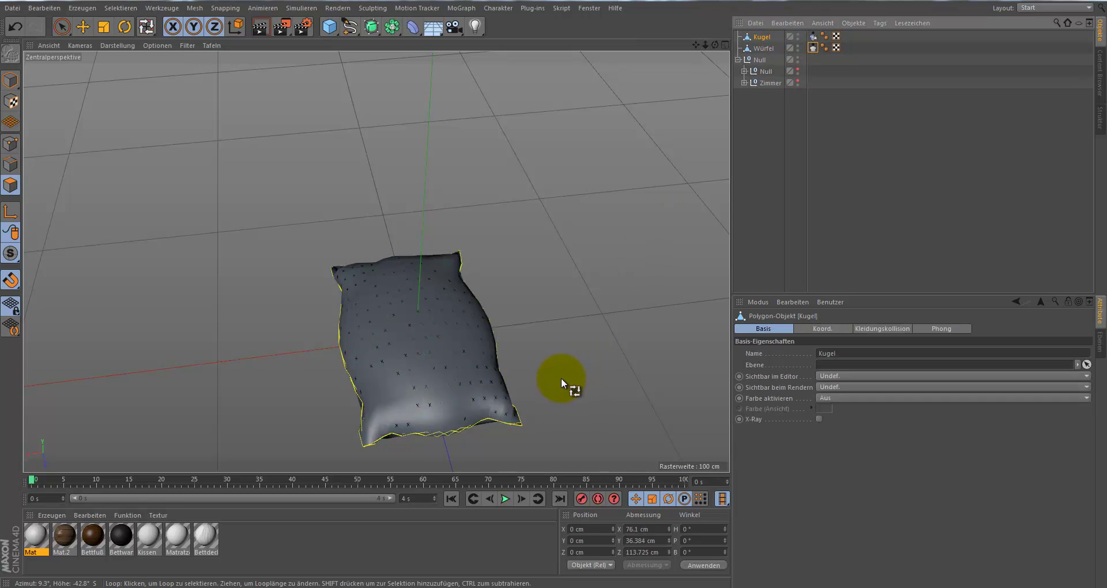
key(F2)
key(t)
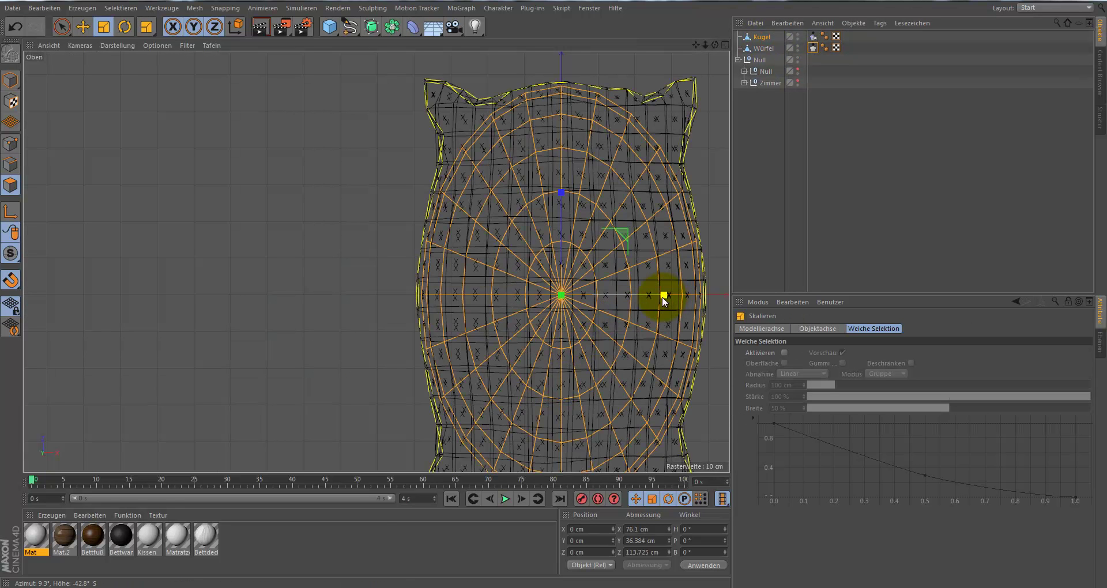
drag(664, 299, 644, 298)
click(822, 163)
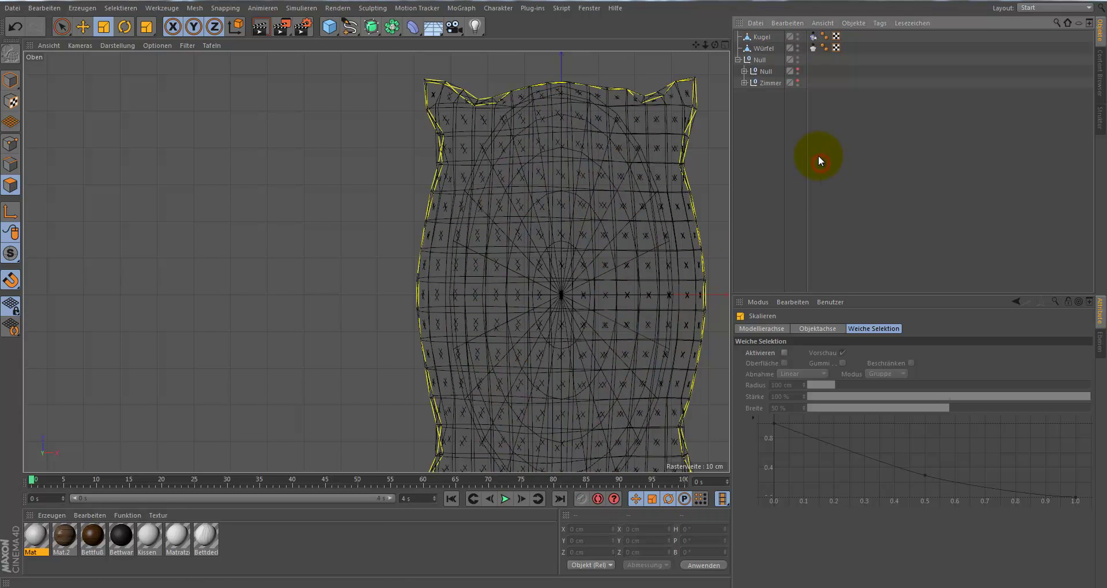
key(F1)
- Re-inflate the pillow with Dress-O-matic and remove its Kleidung cloth tag
click(814, 47)
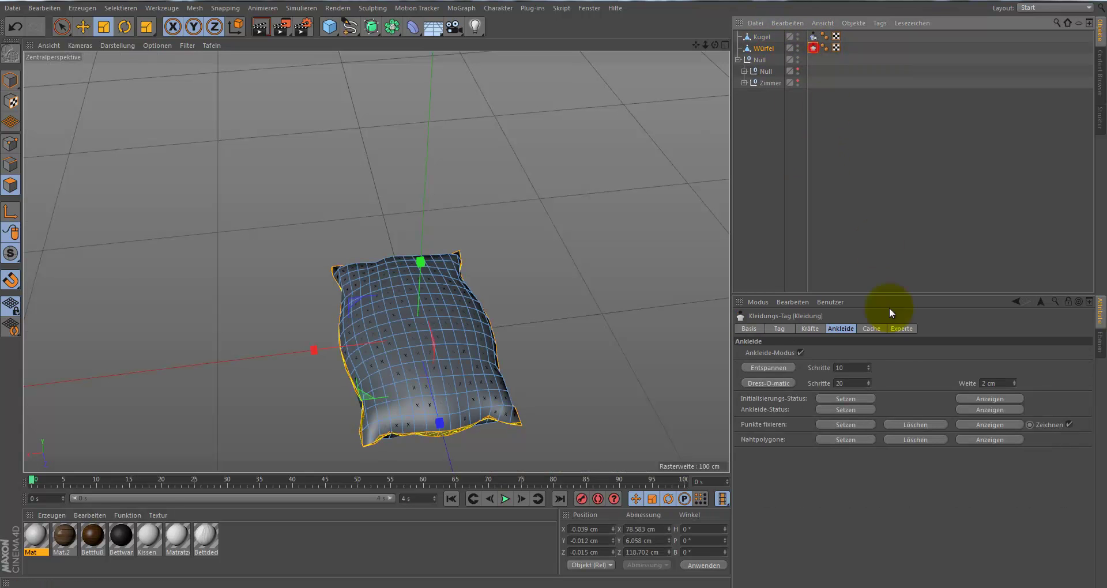
click(777, 382)
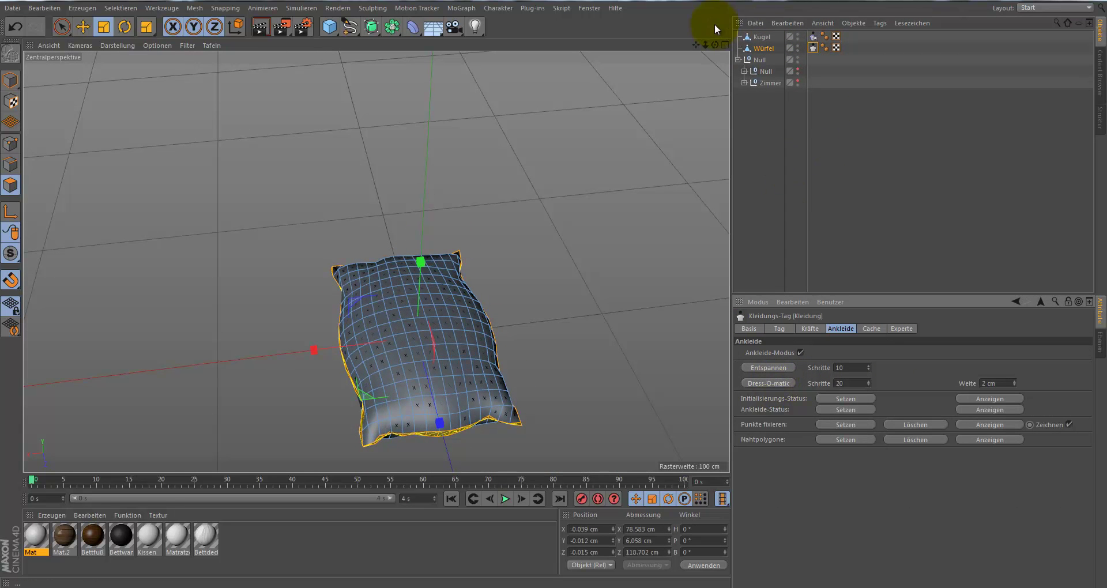
alt+drag(555, 289, 551, 295)
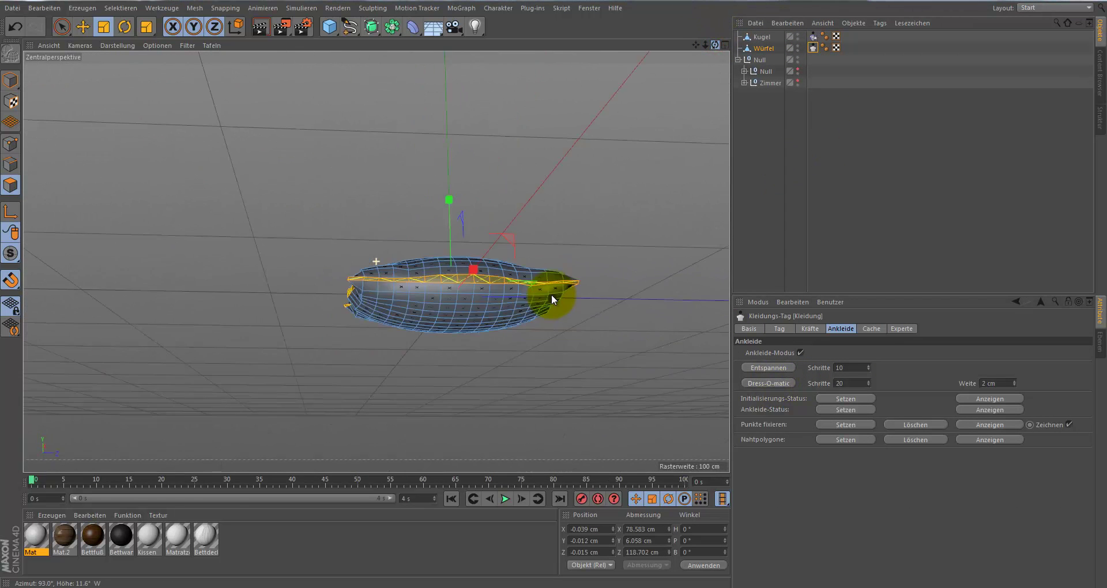
alt+drag(551, 294, 552, 288)
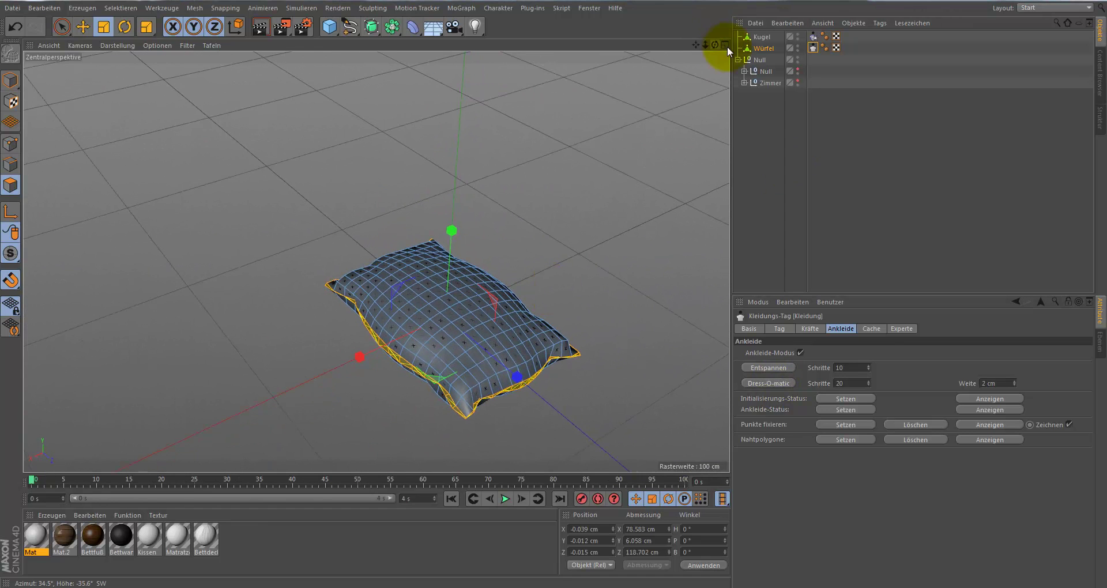
click(764, 49)
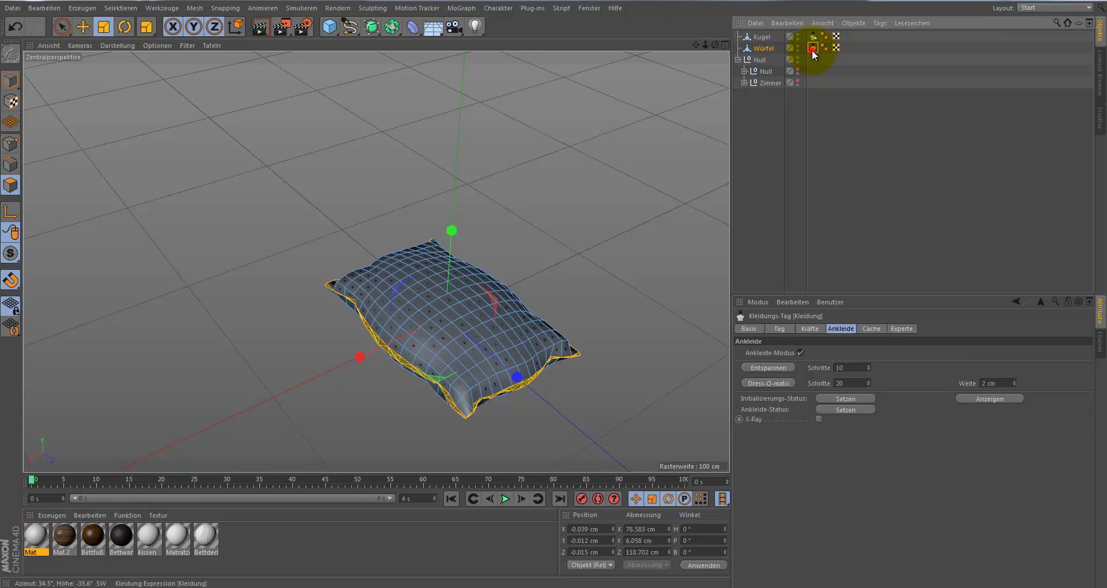
drag(812, 50, 812, 36)
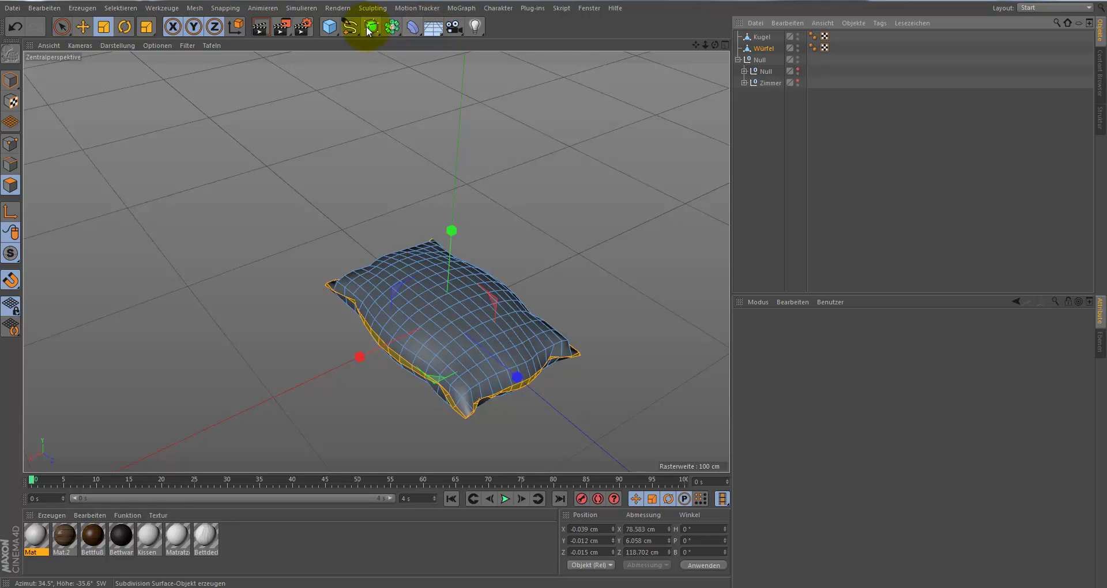
- Merge Kugel and Würfel into Kugel.1 and place it under a new Subdivision Surface
drag(371, 30, 396, 40)
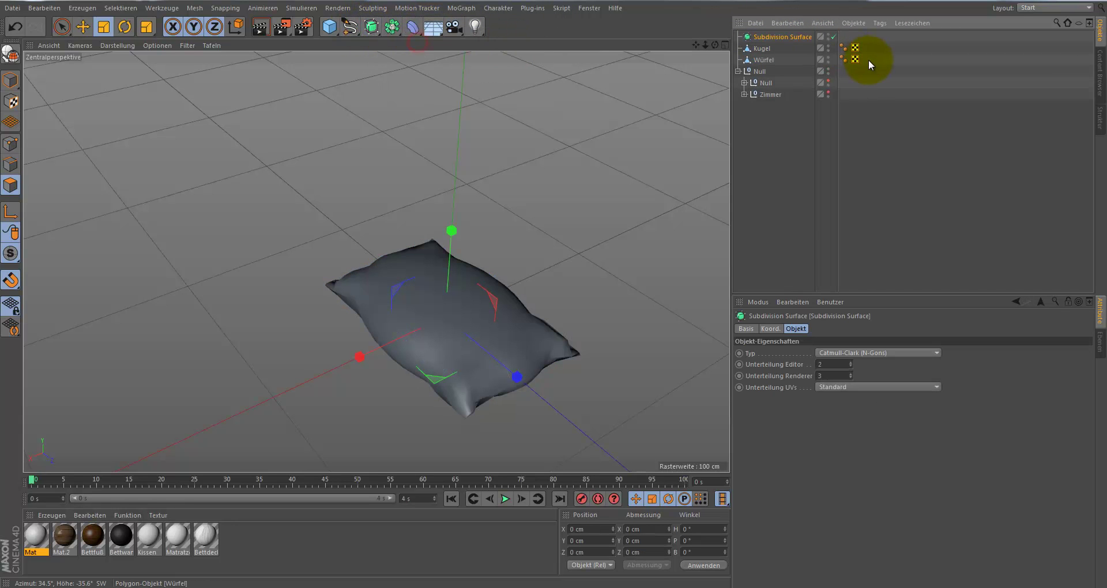
drag(868, 60, 759, 46)
right_click(759, 46)
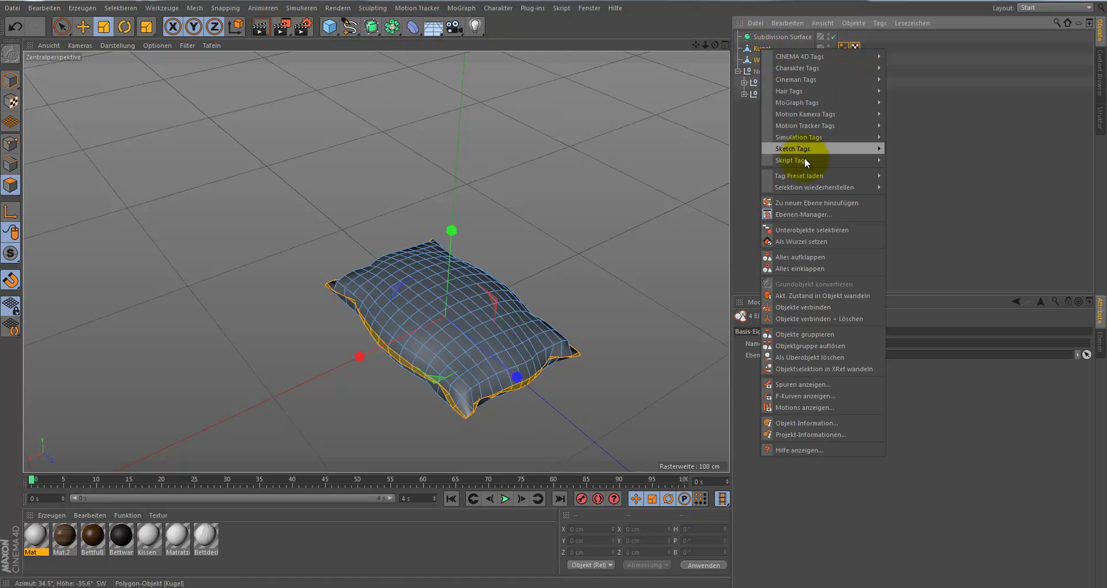
click(805, 319)
mouse_move(764, 49)
mouse_down()
mouse_move(765, 34)
mouse_move(554, 290)
mouse_up()
click(848, 193)
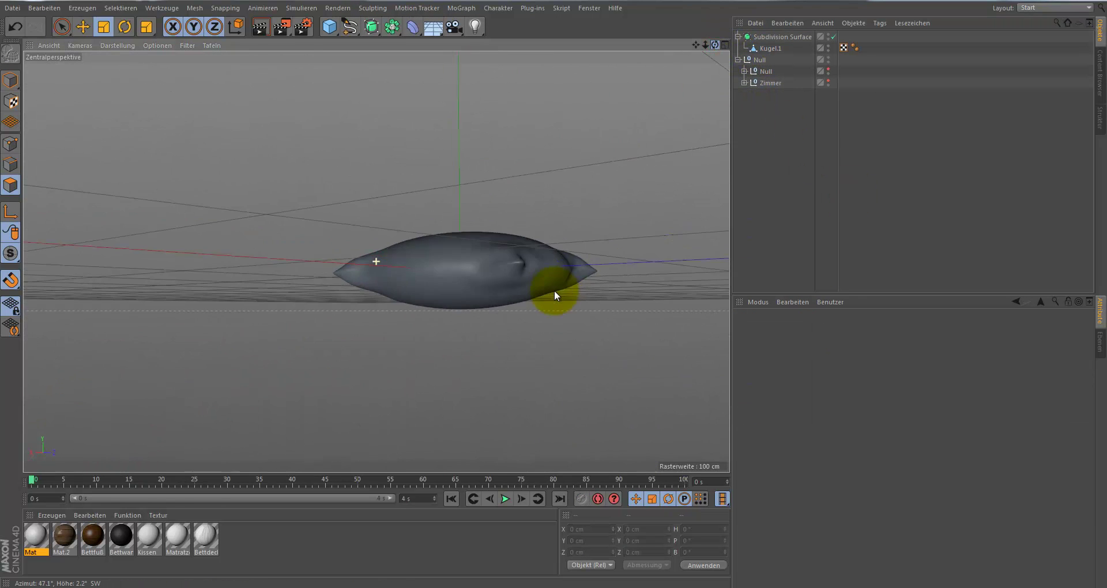
- Try editor subdivision level 4 on the Subdivision Surface, then set it back to 2
click(759, 36)
scroll(524, 342, up, 2)
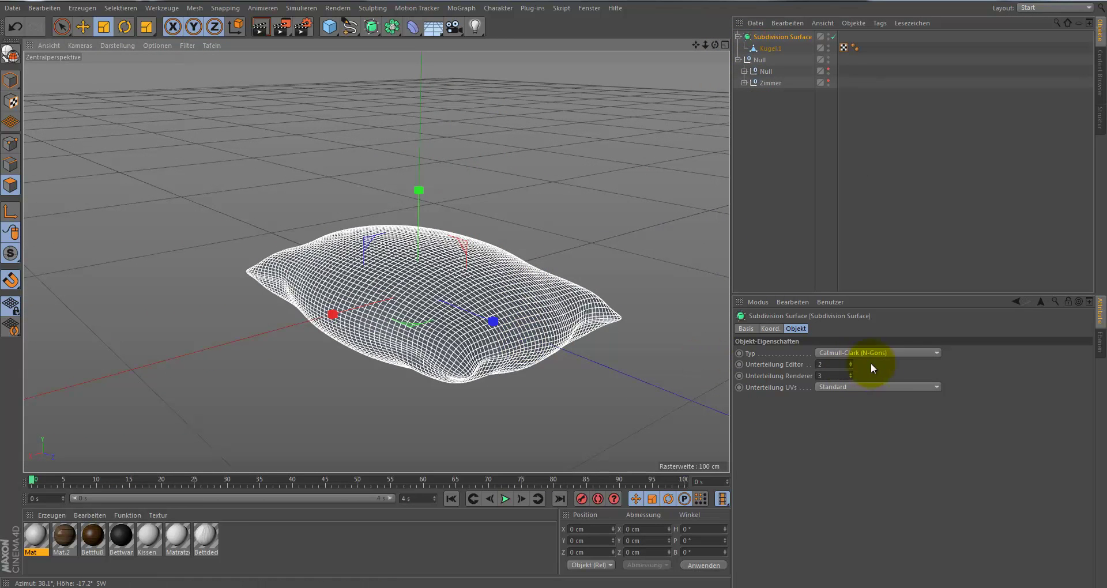
click(851, 362)
click(851, 362)
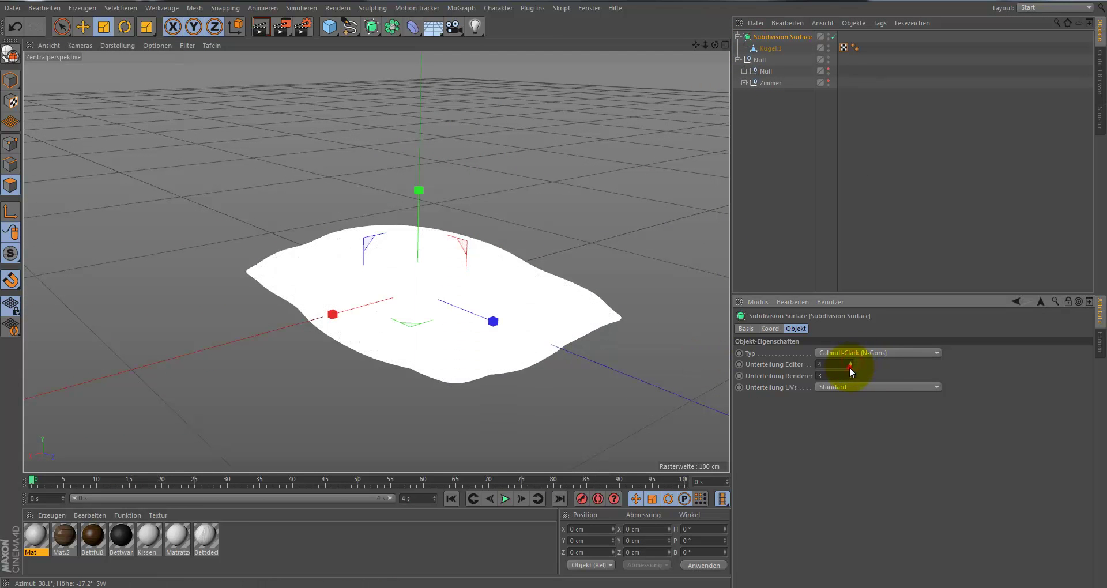
click(893, 192)
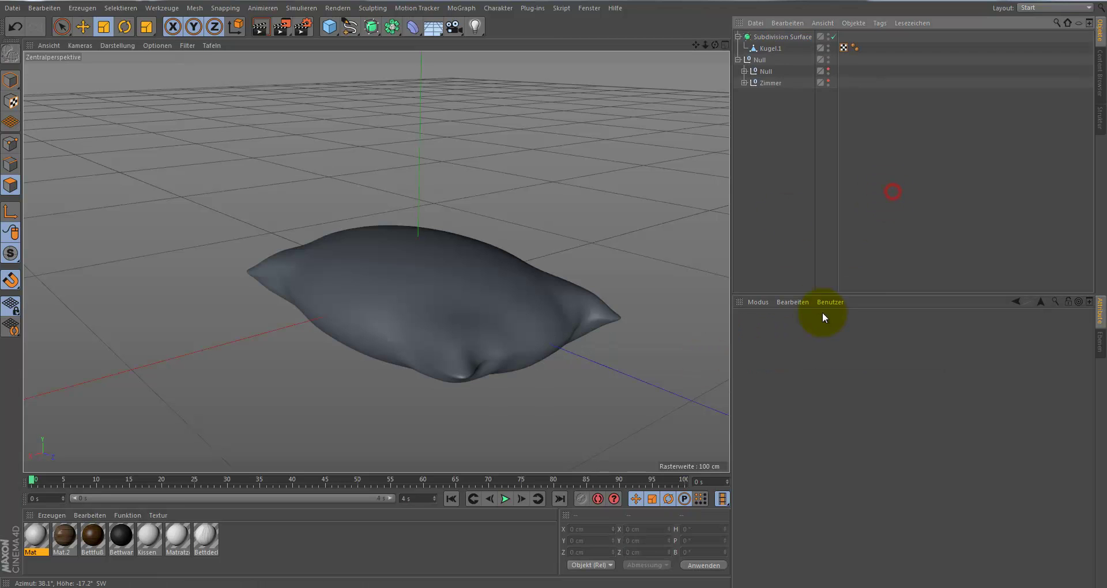
click(777, 49)
click(853, 364)
click(852, 247)
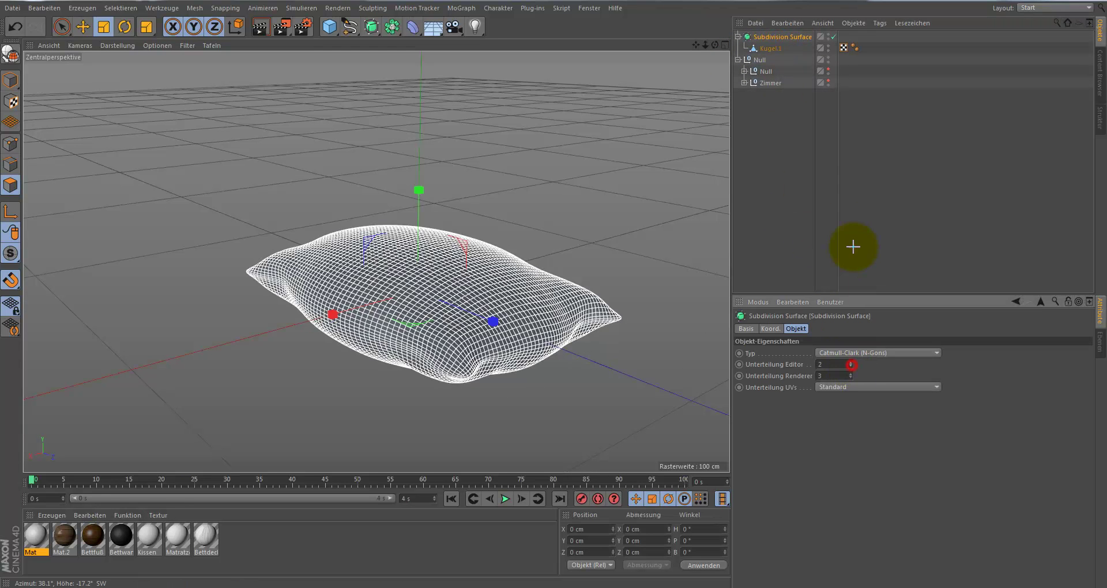
scroll(552, 228, down, 2)
drag(698, 45, 519, 323)
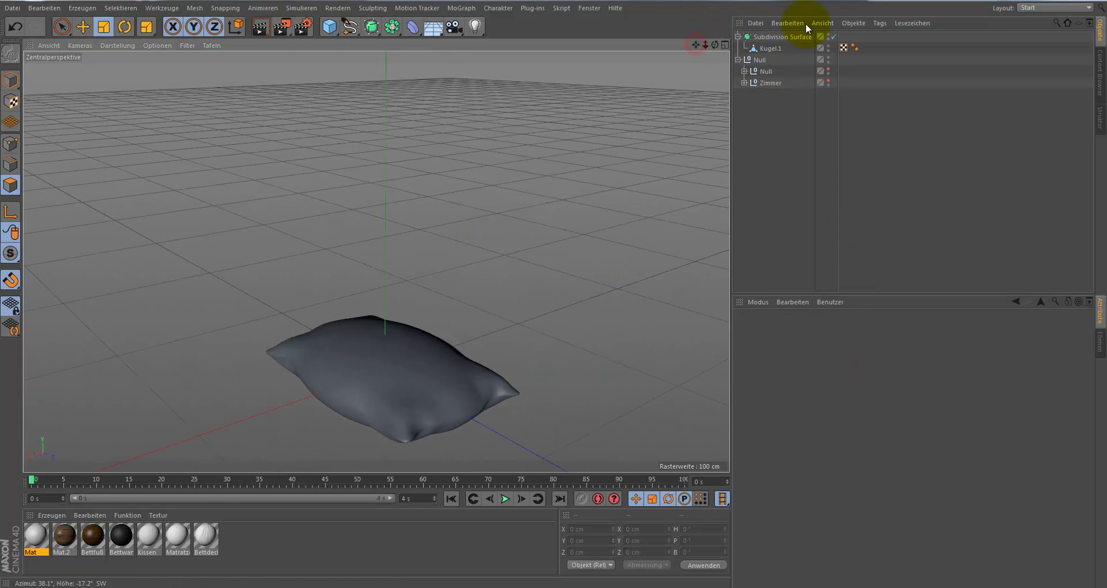
- Lift the pillow upward and unhide the Zimmer room with the bed
click(784, 36)
key(e)
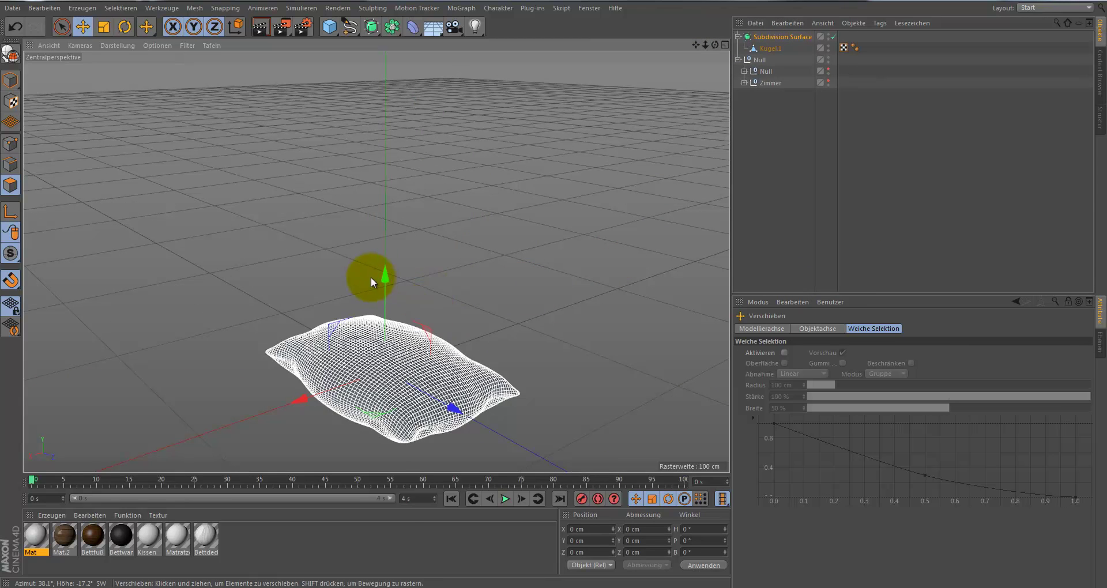
drag(386, 199, 458, 139)
click(828, 81)
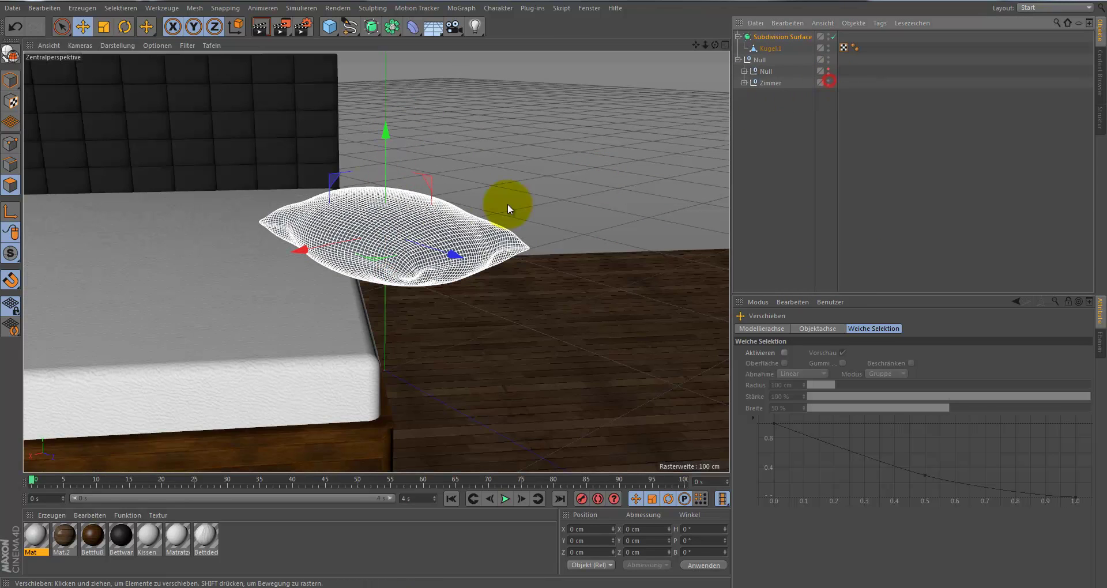
mouse_move(715, 44)
mouse_down()
mouse_move(496, 291)
mouse_move(660, 231)
mouse_up()
key(r)
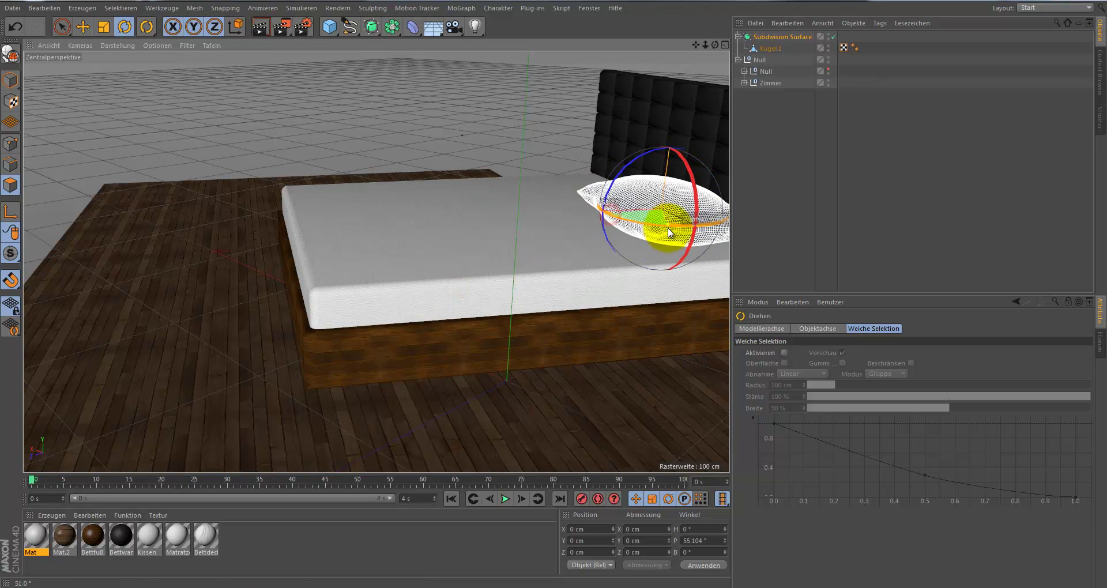
key(F4)
scroll(500, 192, up, 5)
scroll(509, 188, down, 2)
key(F1)
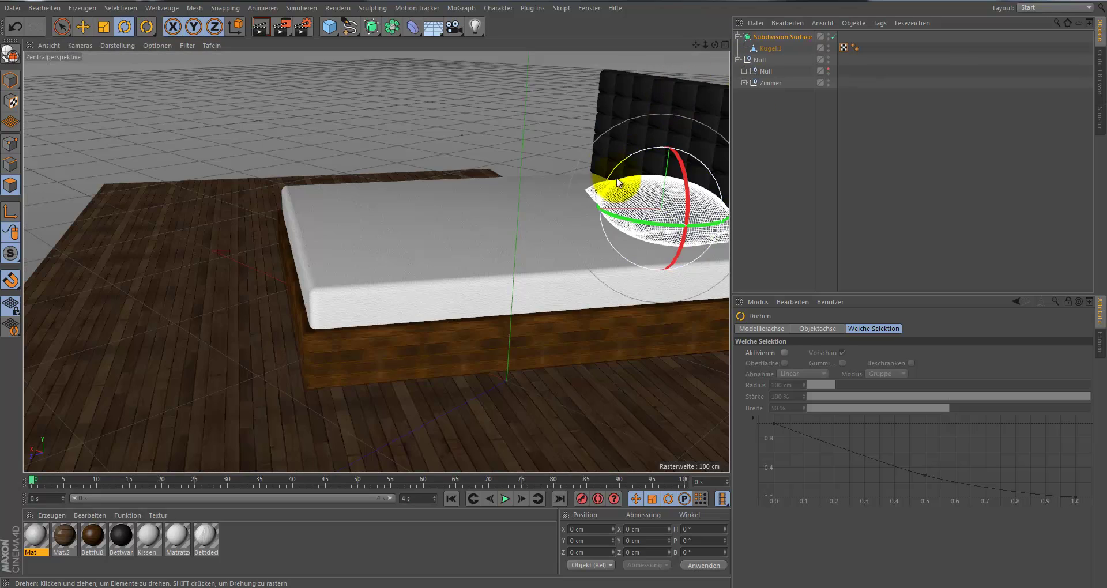
mouse_move(714, 44)
mouse_down()
mouse_move(538, 335)
mouse_move(147, 383)
mouse_move(158, 382)
mouse_move(133, 353)
mouse_move(119, 421)
mouse_move(127, 382)
mouse_move(129, 400)
mouse_up()
- Rotate the pillow upright and nudge it against the headboard
key(e)
key(r)
mouse_move(119, 299)
mouse_down()
mouse_move(127, 308)
mouse_move(158, 289)
mouse_up()
key(e)
drag(159, 397, 158, 372)
- Scale the pillow's thickness to about 92.5%
mouse_move(715, 44)
mouse_down()
mouse_move(549, 289)
mouse_move(563, 290)
mouse_up()
key(t)
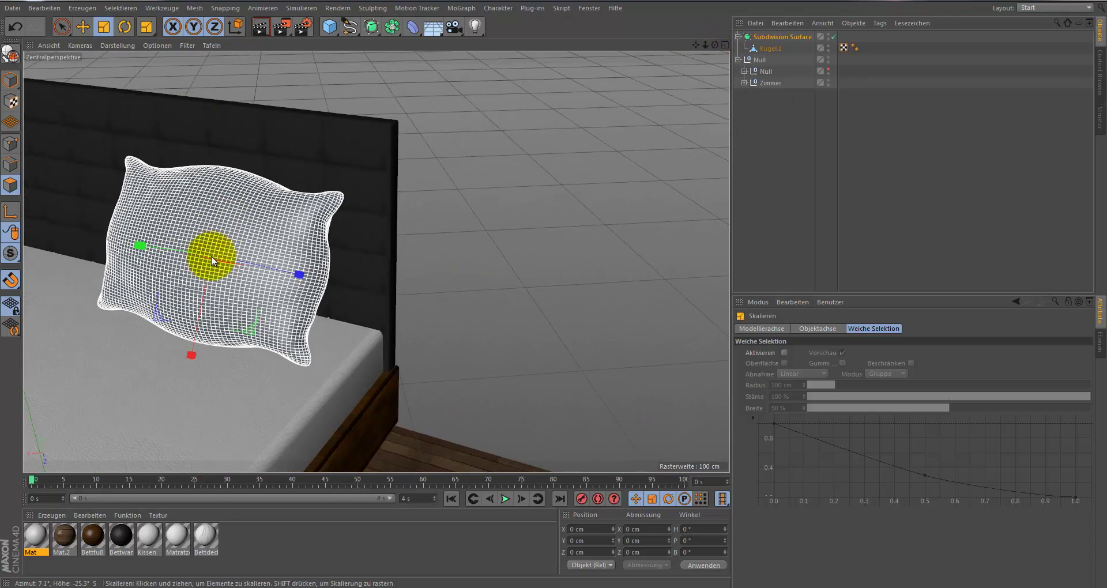
drag(148, 247, 161, 248)
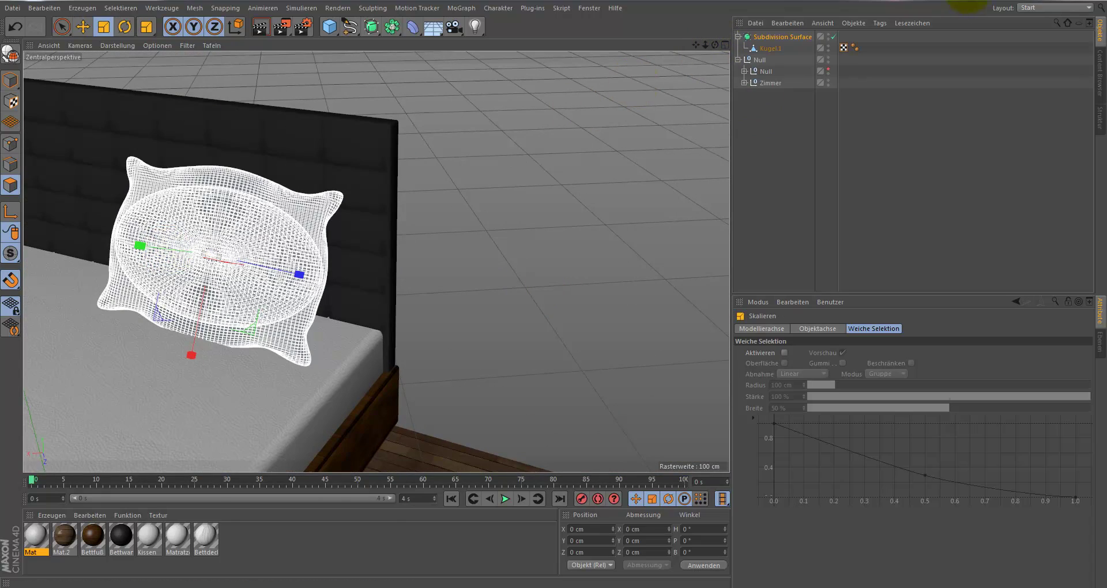
drag(715, 45, 554, 289)
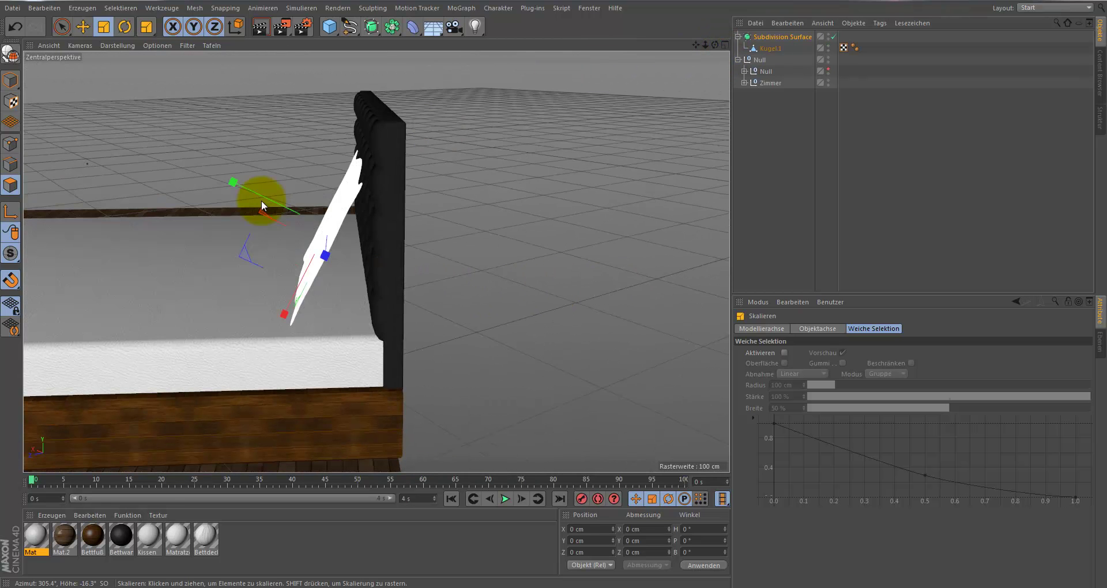
drag(249, 205, 262, 192)
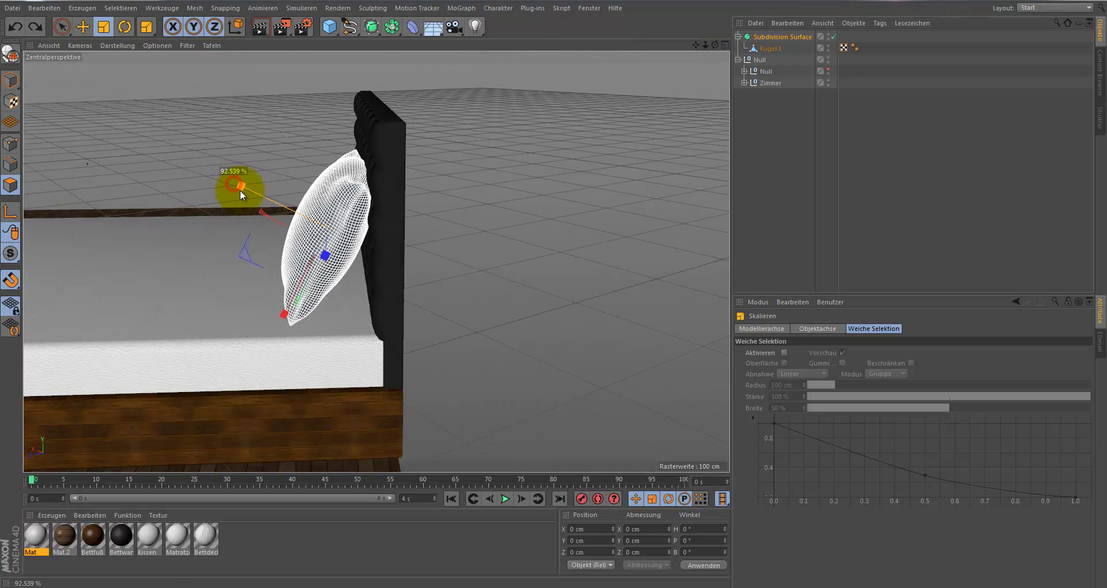
drag(712, 45, 554, 288)
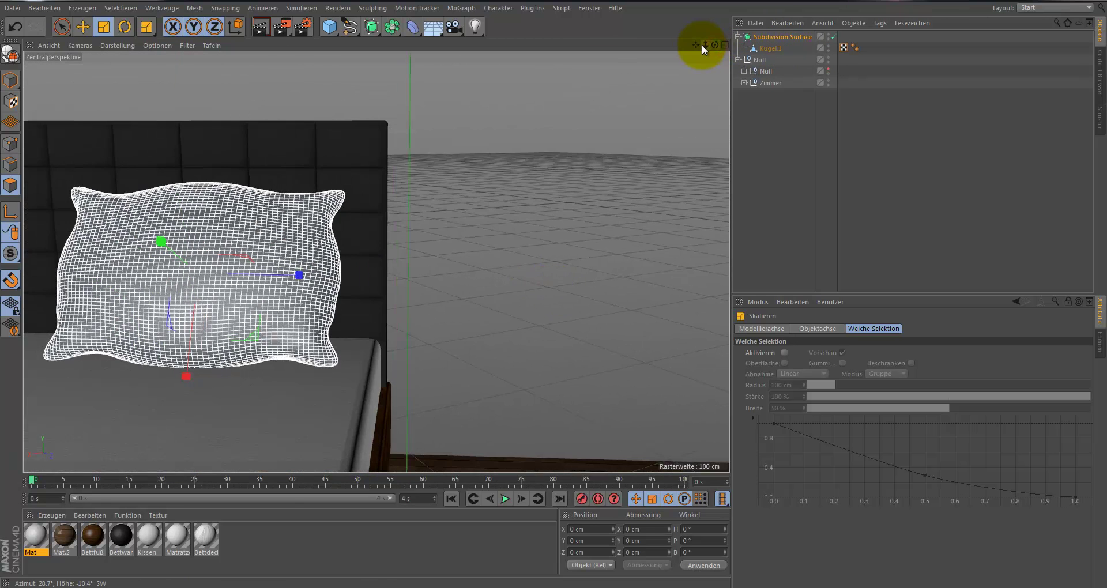
- Duplicate the pillow's Subdivision Surface and slide the copy left of the original
drag(713, 45, 556, 288)
click(770, 37)
key(ctrl+c)
key(ctrl+v)
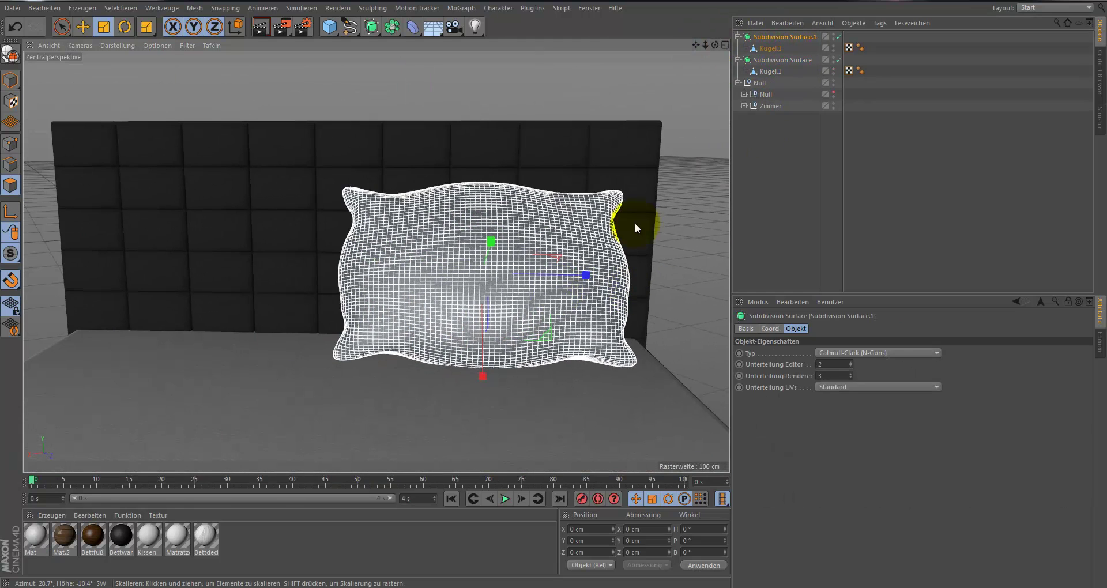
key(e)
drag(590, 272, 280, 282)
- Duplicate both pillows and move the new pair forward and to the right
drag(715, 45, 551, 290)
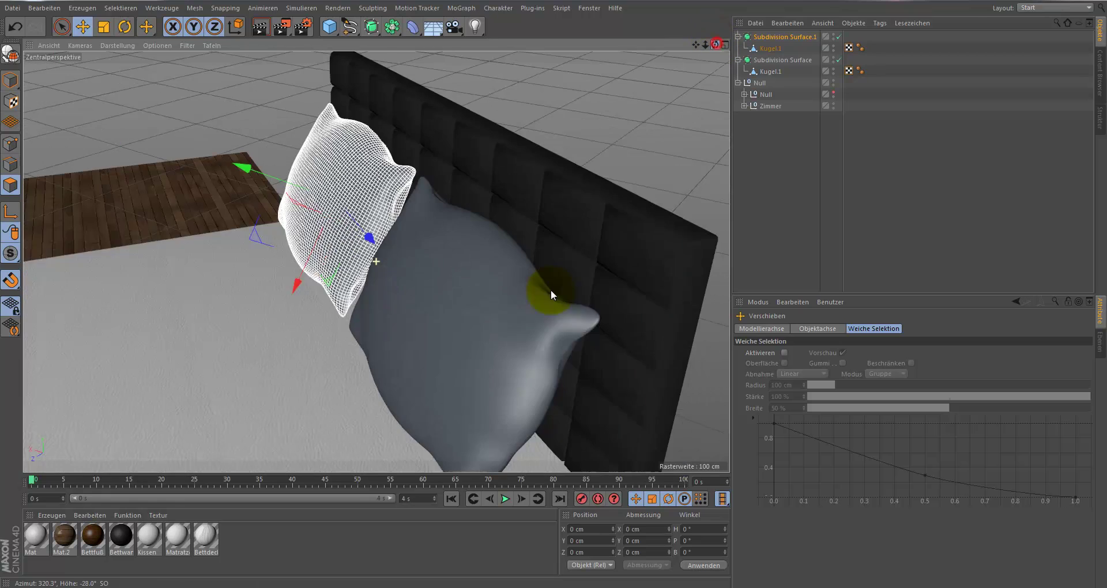
ctrl+click(767, 60)
key(ctrl+c)
key(ctrl+v)
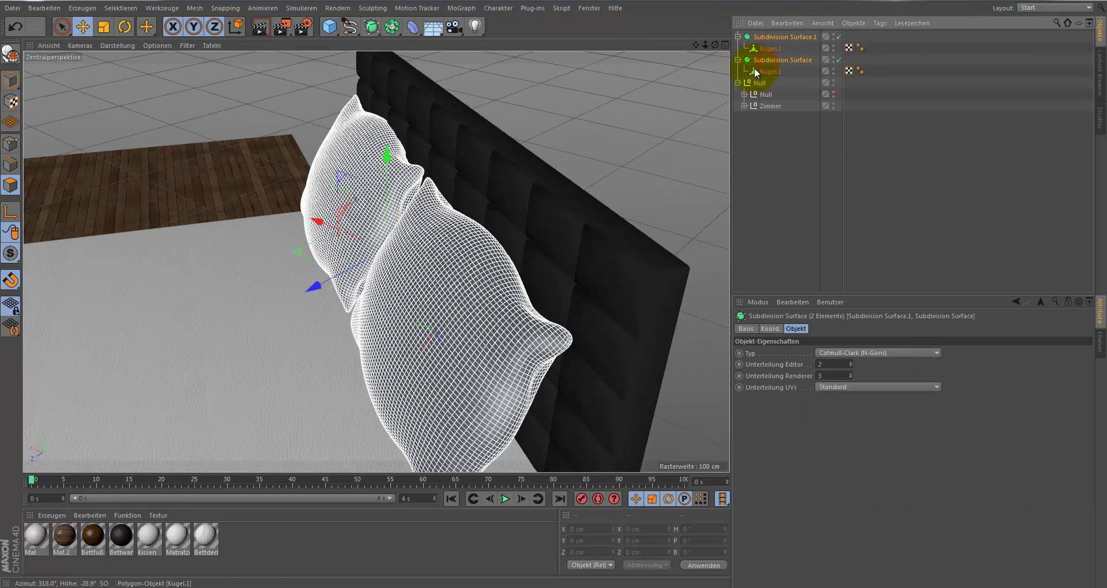
mouse_move(321, 225)
mouse_down()
mouse_move(339, 155)
mouse_move(261, 225)
mouse_up()
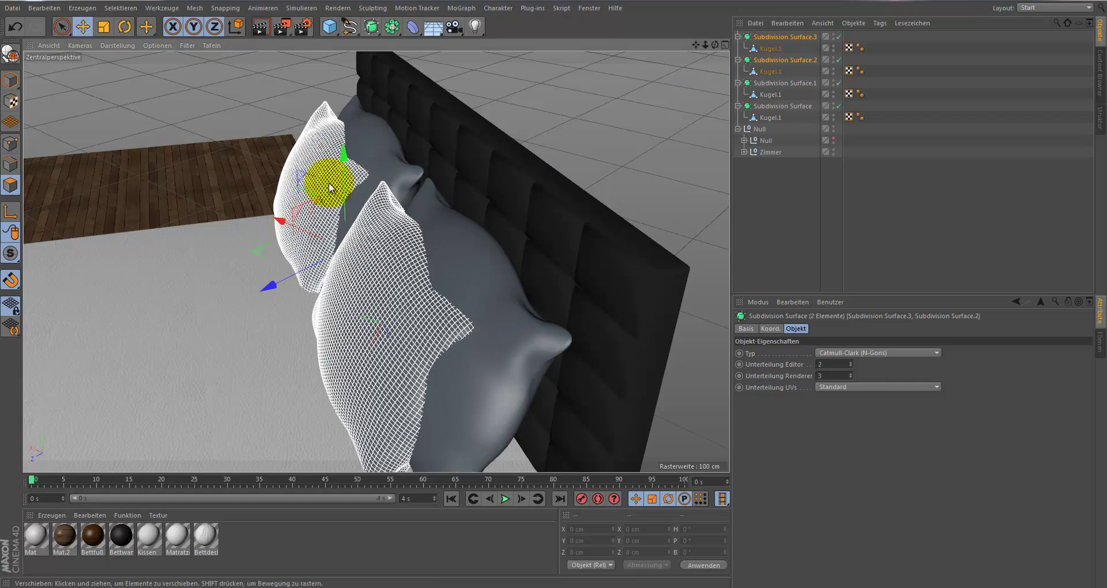
mouse_move(715, 44)
mouse_down()
mouse_move(554, 289)
mouse_move(712, 56)
mouse_move(701, 43)
mouse_up()
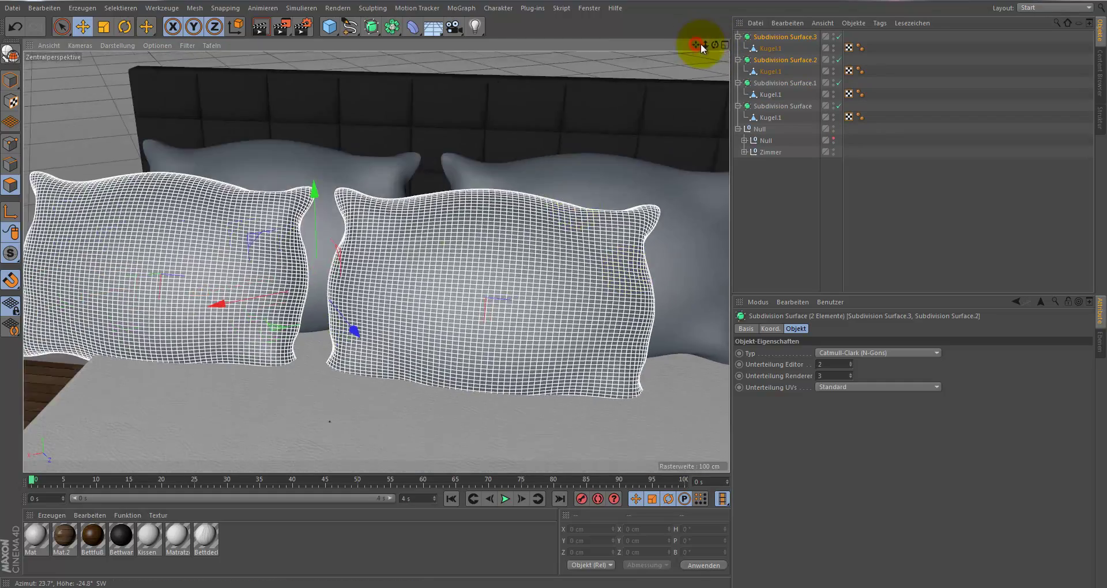
mouse_move(259, 308)
mouse_down()
mouse_move(330, 300)
mouse_move(495, 324)
mouse_move(338, 300)
mouse_up()
- Scale the front pillow pair to about 97.7%
key(t)
mouse_move(432, 282)
mouse_down()
mouse_move(427, 288)
mouse_move(496, 330)
mouse_up()
mouse_move(716, 44)
mouse_down()
mouse_move(553, 289)
mouse_move(450, 248)
mouse_up()
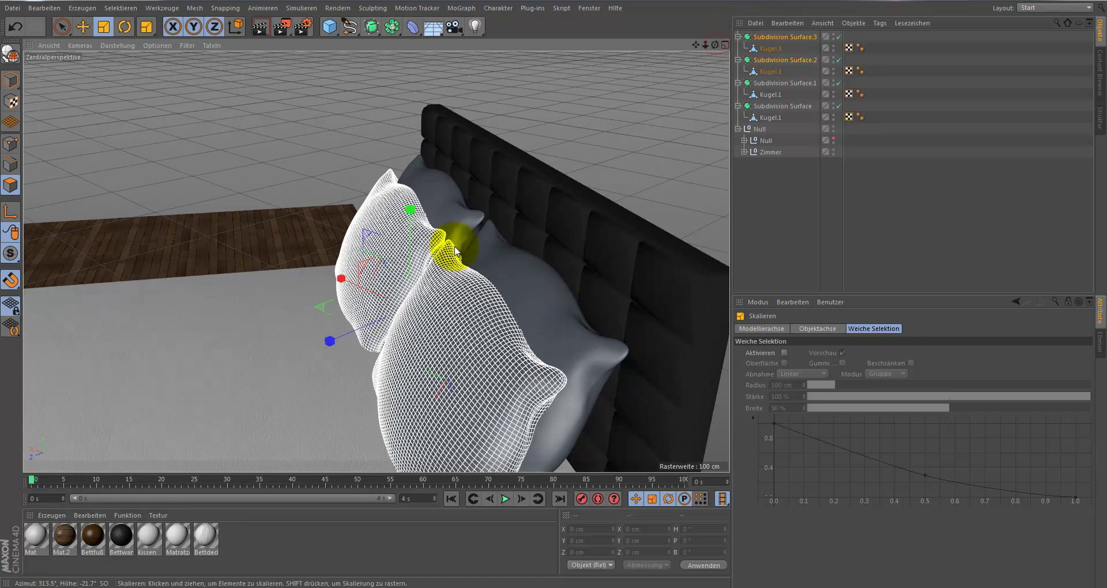
mouse_move(331, 340)
mouse_down()
mouse_move(320, 341)
mouse_move(352, 323)
mouse_up()
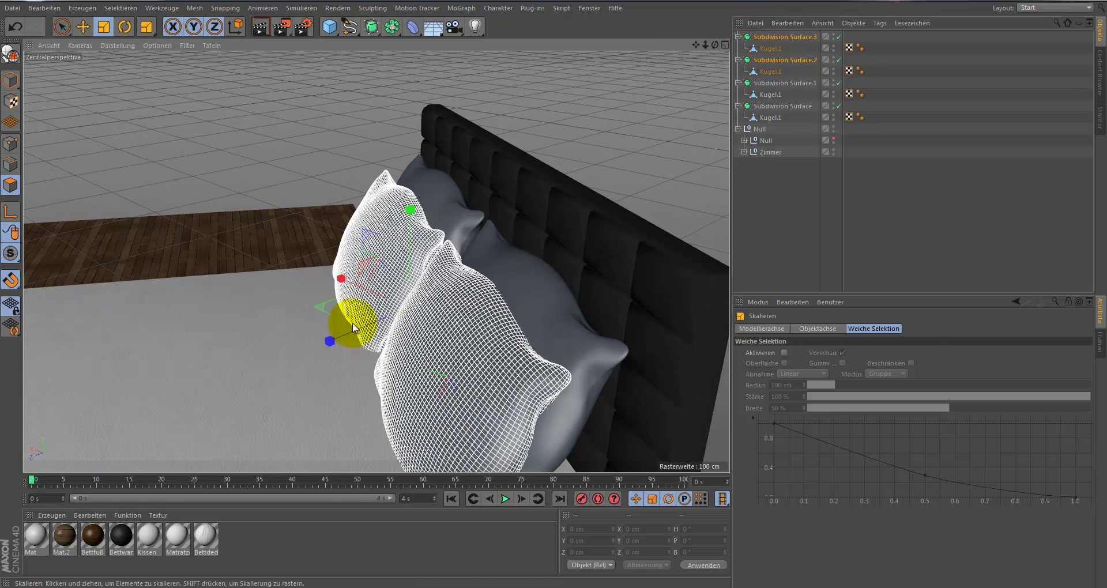
- Reshape the front pillows individually, widening Subdivision Surface.2 and enlarging Subdivision Surface.3 to about 137.6%
click(775, 60)
mouse_move(395, 430)
mouse_down()
mouse_move(357, 348)
mouse_move(324, 345)
mouse_up()
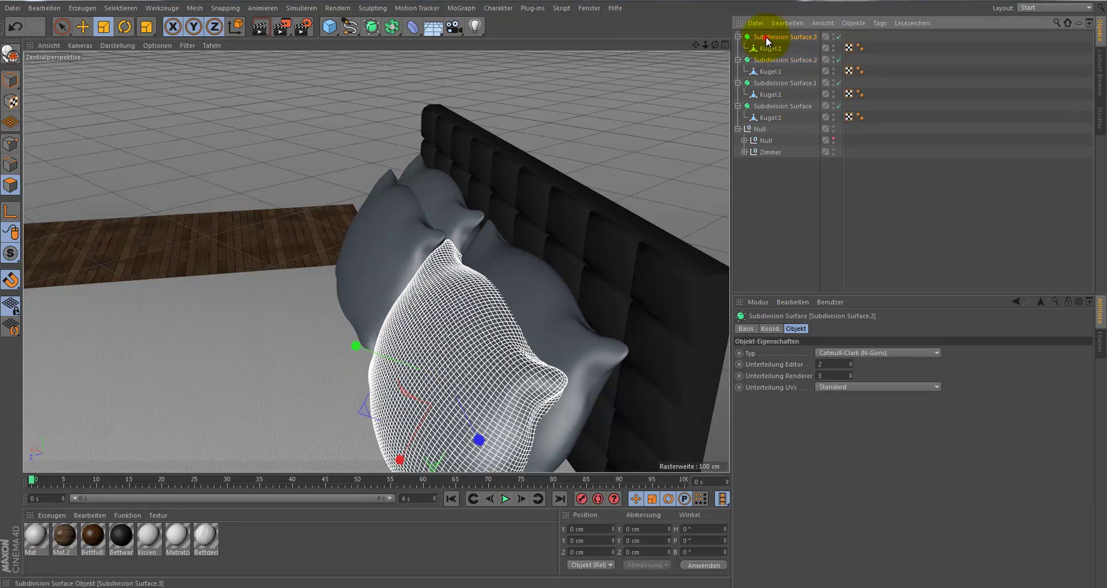
click(784, 37)
drag(281, 212, 245, 214)
click(790, 235)
- Raise both front pillows slightly and tilt them back against the rear pair
mouse_move(715, 44)
mouse_down()
mouse_move(552, 289)
mouse_move(571, 276)
mouse_up()
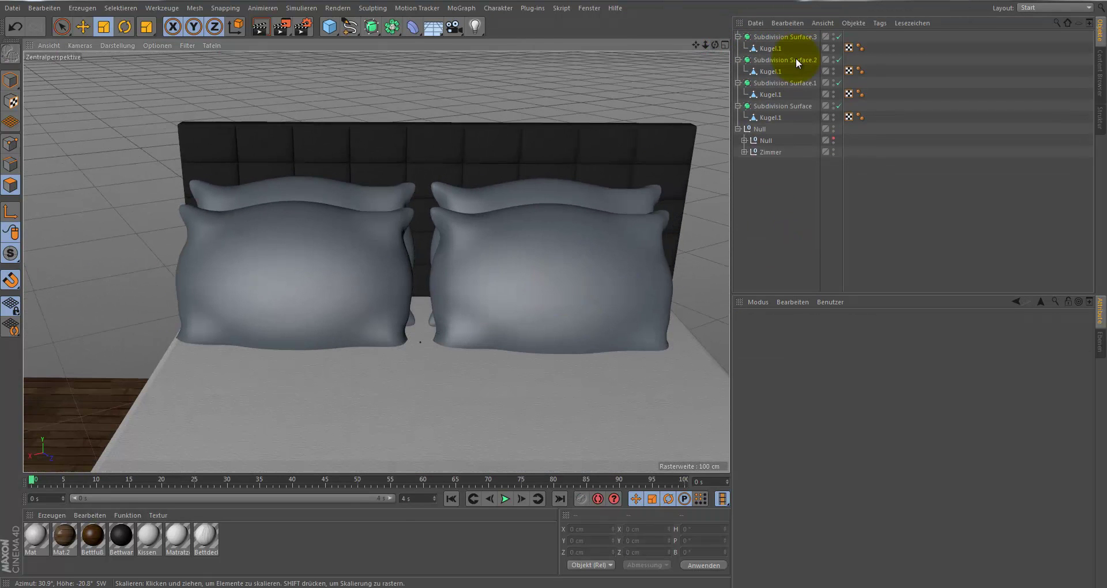
click(785, 60)
click(780, 37)
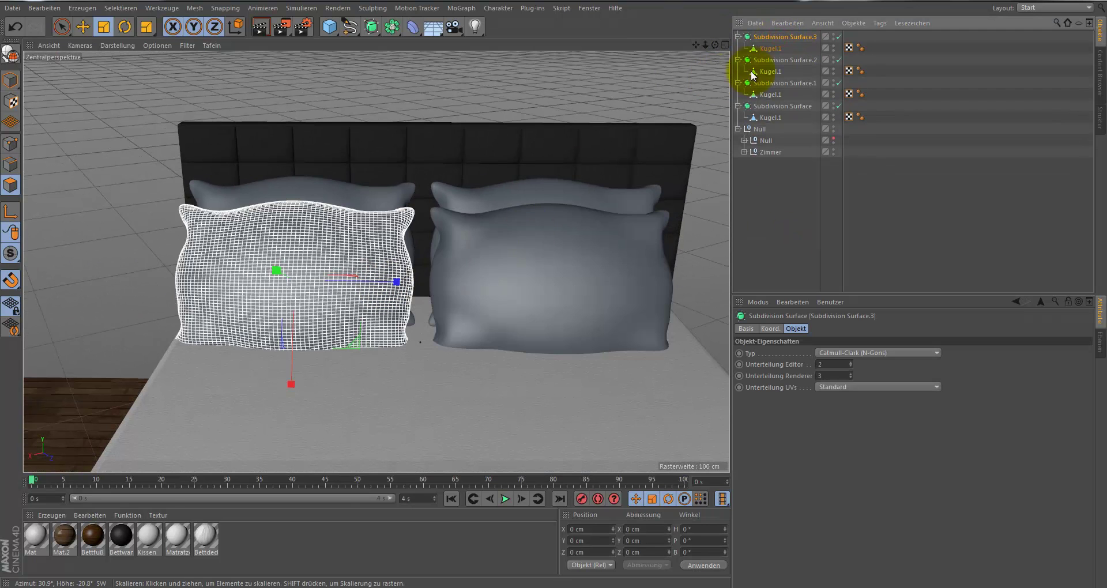
ctrl+click(779, 60)
key(e)
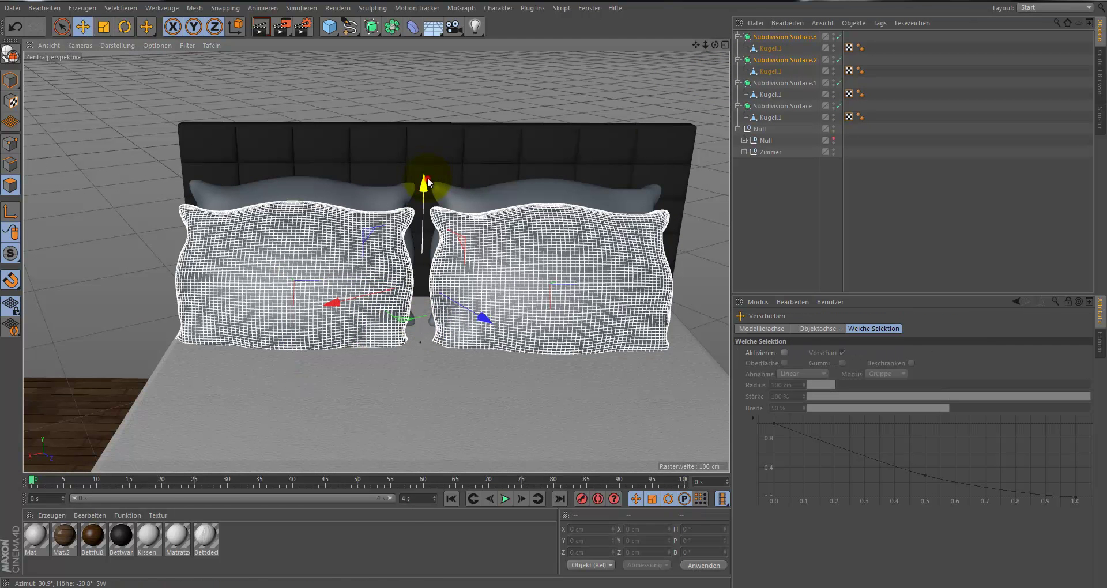
drag(423, 183, 420, 185)
key(r)
drag(417, 239, 420, 263)
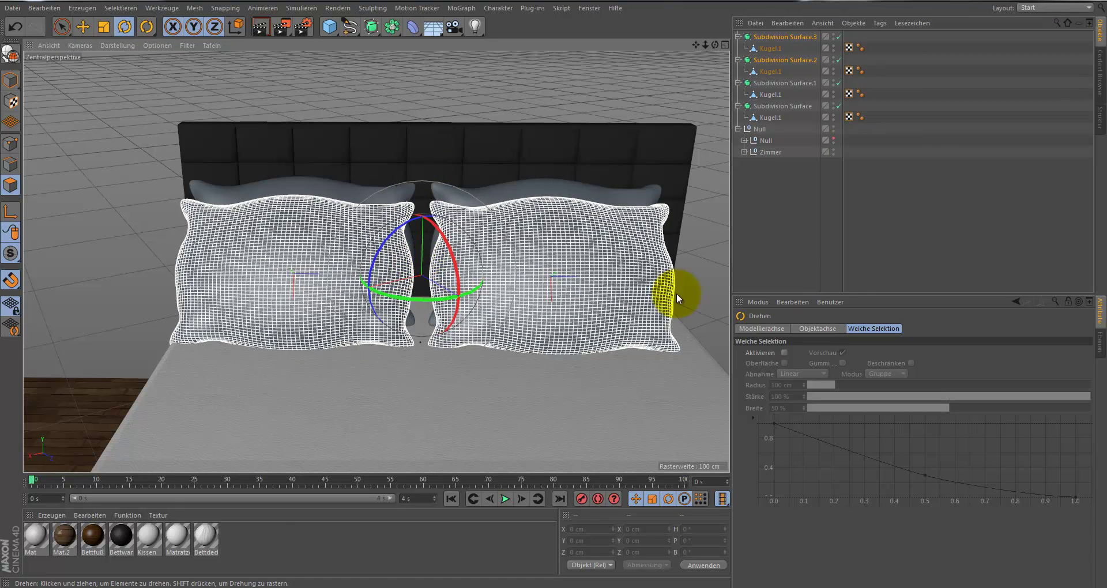
click(897, 257)
- Check the individual front pillows from the side and select the Bettdecke material
click(786, 37)
click(771, 49)
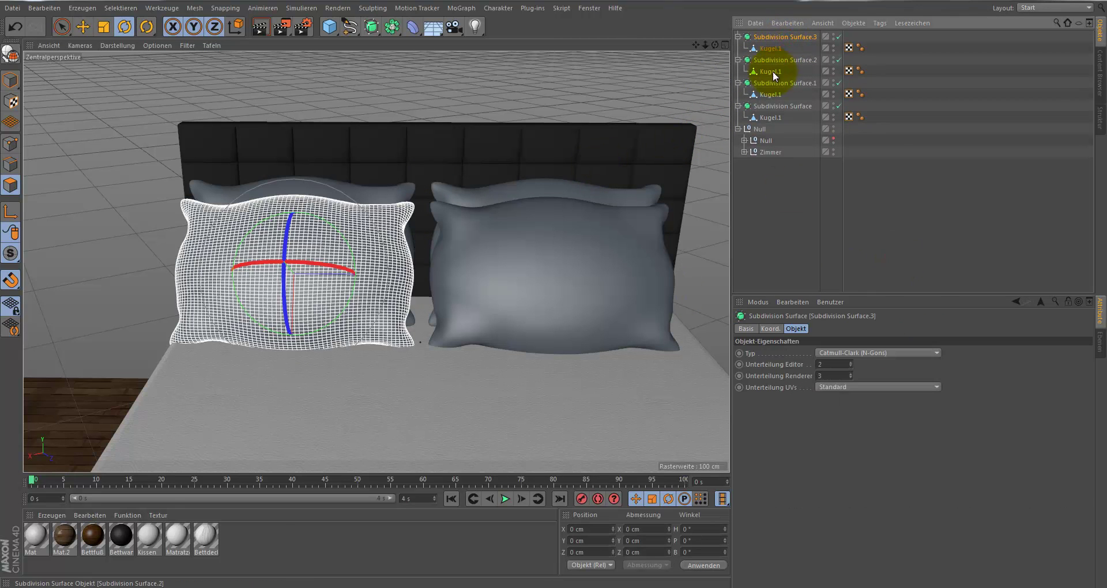
key(e)
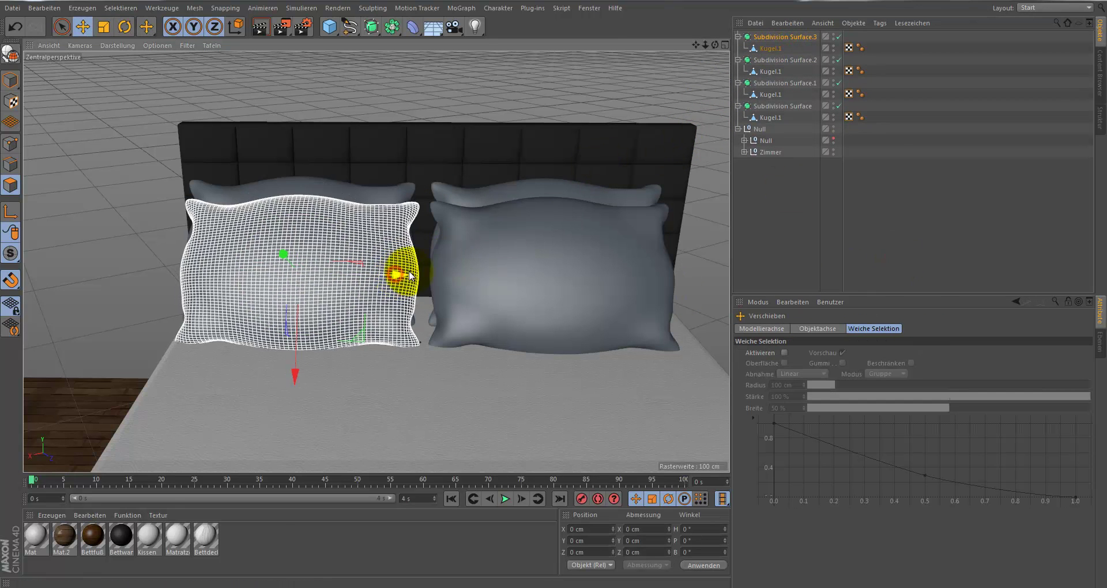
click(767, 60)
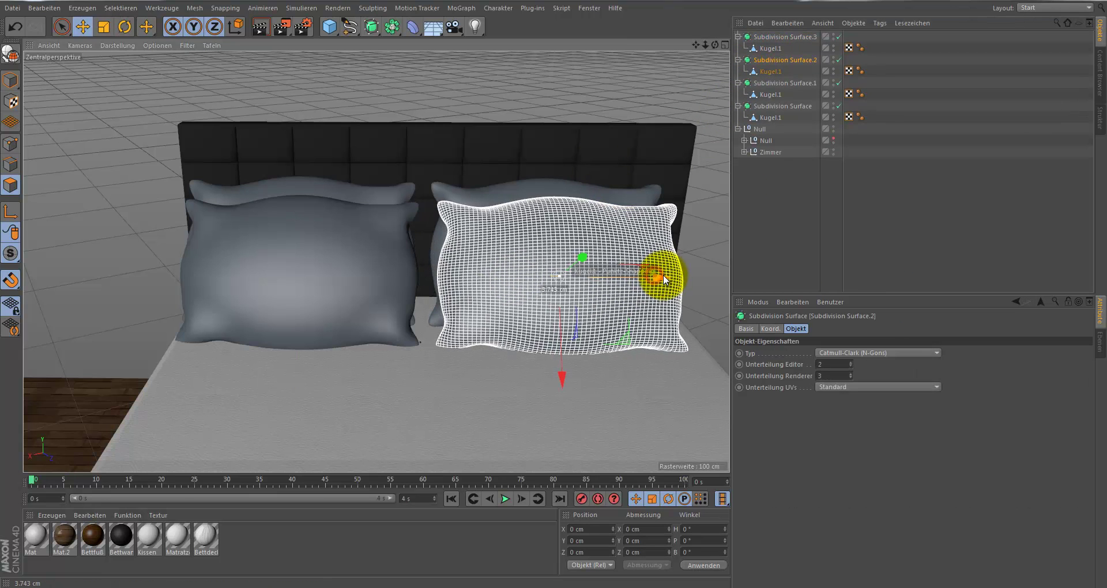
click(894, 234)
mouse_move(715, 45)
mouse_down()
mouse_move(553, 293)
mouse_move(490, 330)
mouse_up()
click(208, 539)
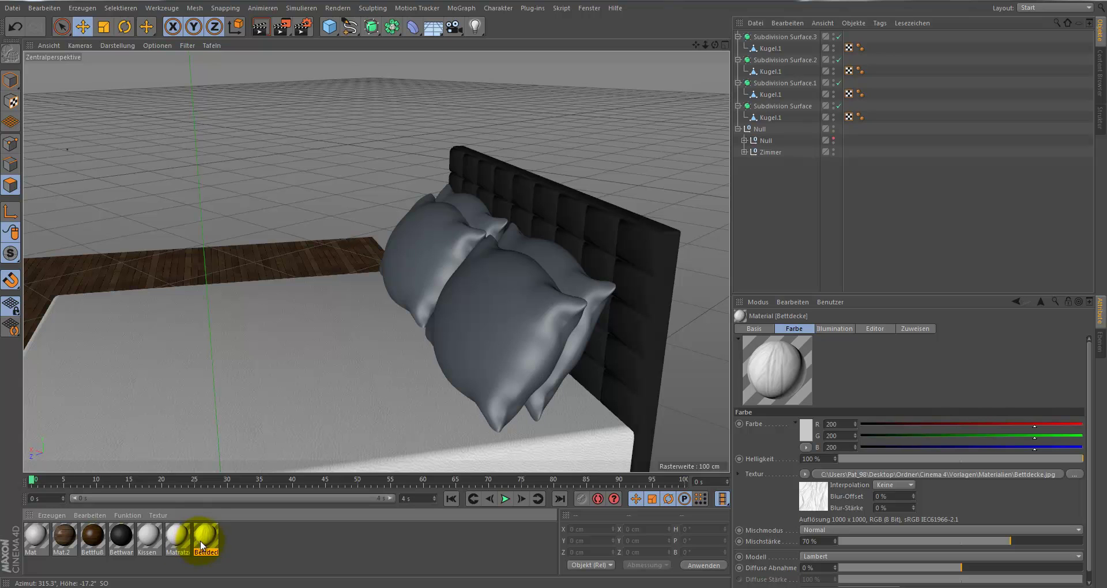
- Try Kissen on one pillow, collapse the pillow hierarchies, and delete that stray texture tag
drag(155, 538, 791, 37)
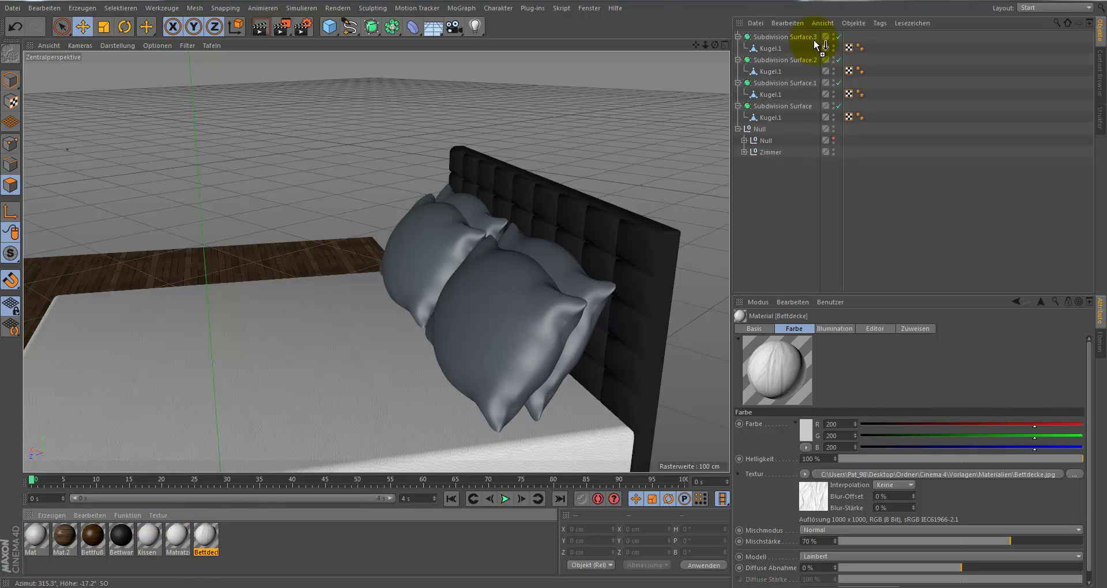
click(738, 60)
click(738, 71)
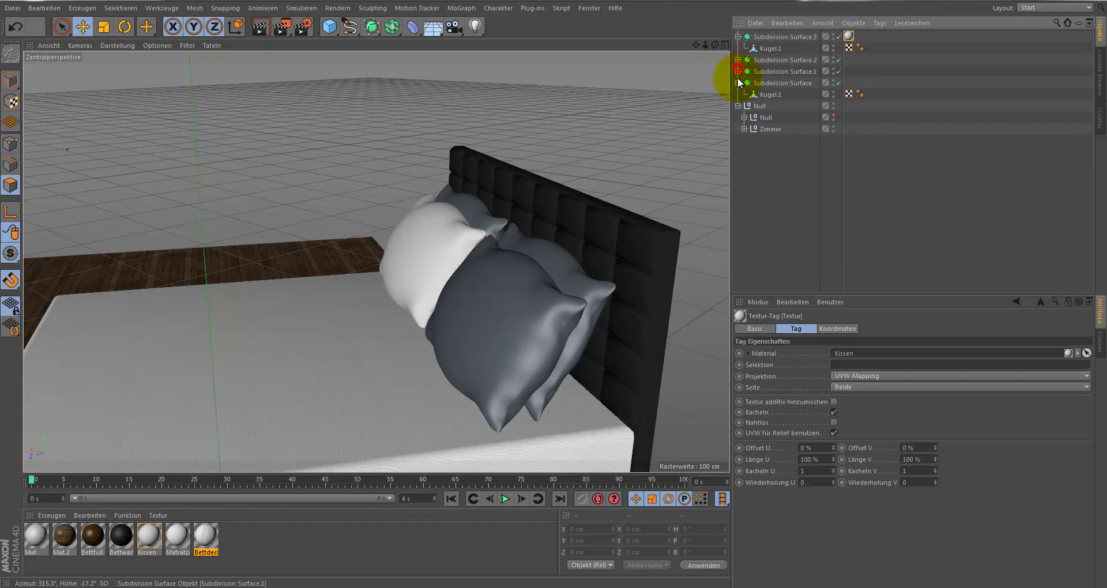
click(738, 82)
click(738, 36)
click(847, 36)
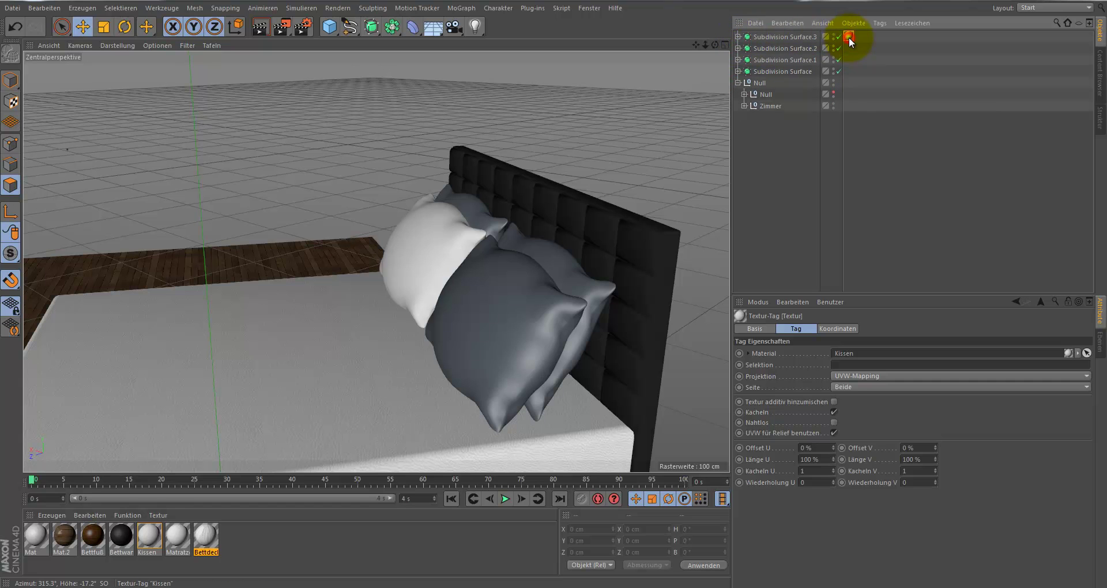
key(Delete)
- Group all four Subdivision Surfaces under Null.1 and apply the Kissen material to the group
click(774, 38)
shift+click(771, 74)
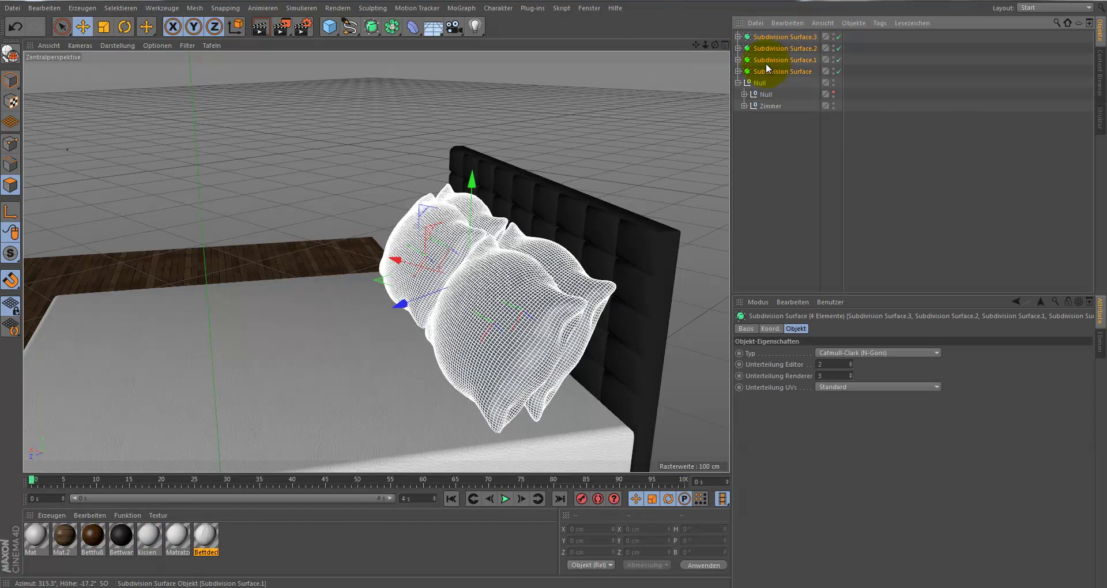
key(alt+g)
mouse_move(149, 535)
mouse_down()
mouse_move(761, 36)
mouse_move(555, 288)
mouse_up()
click(843, 195)
drag(700, 49, 551, 289)
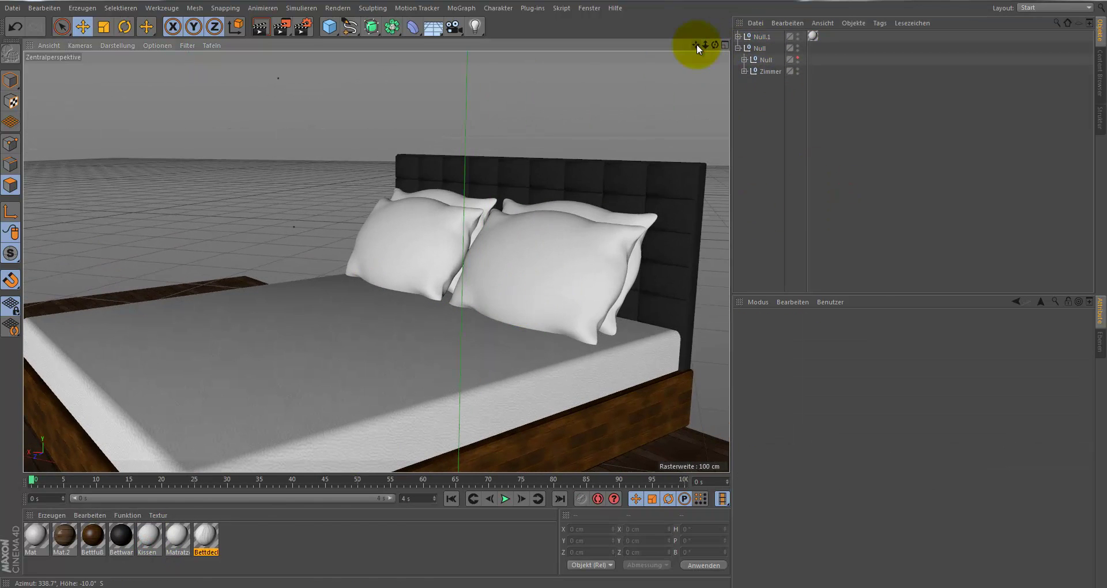
- Check Render Settings, render a preview of the view, then drag Bettdecke onto the pillow group
scroll(417, 188, up, 3)
click(303, 25)
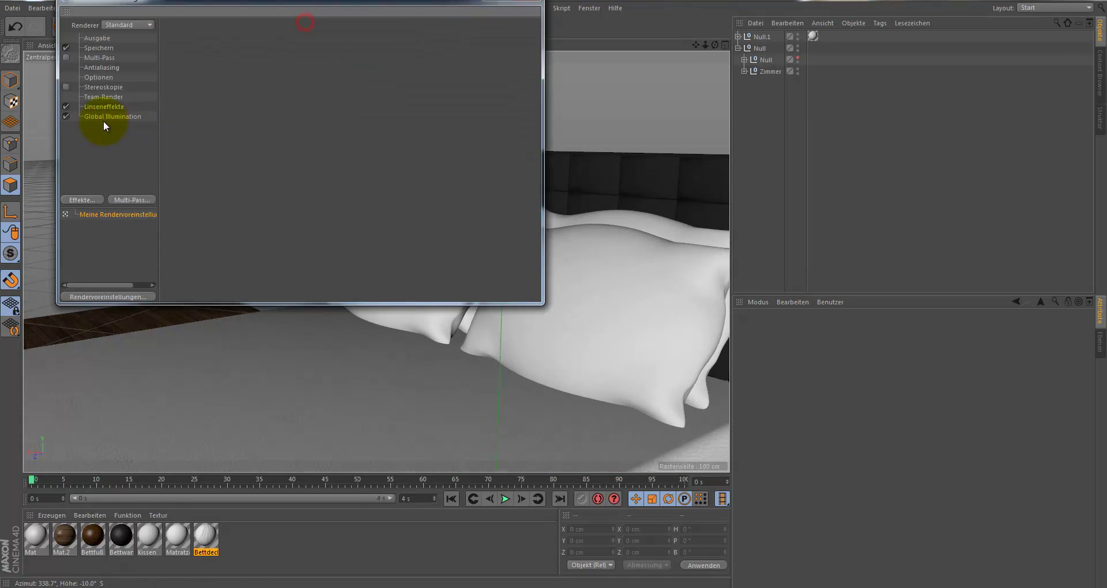
click(522, 3)
key(ctrl+r)
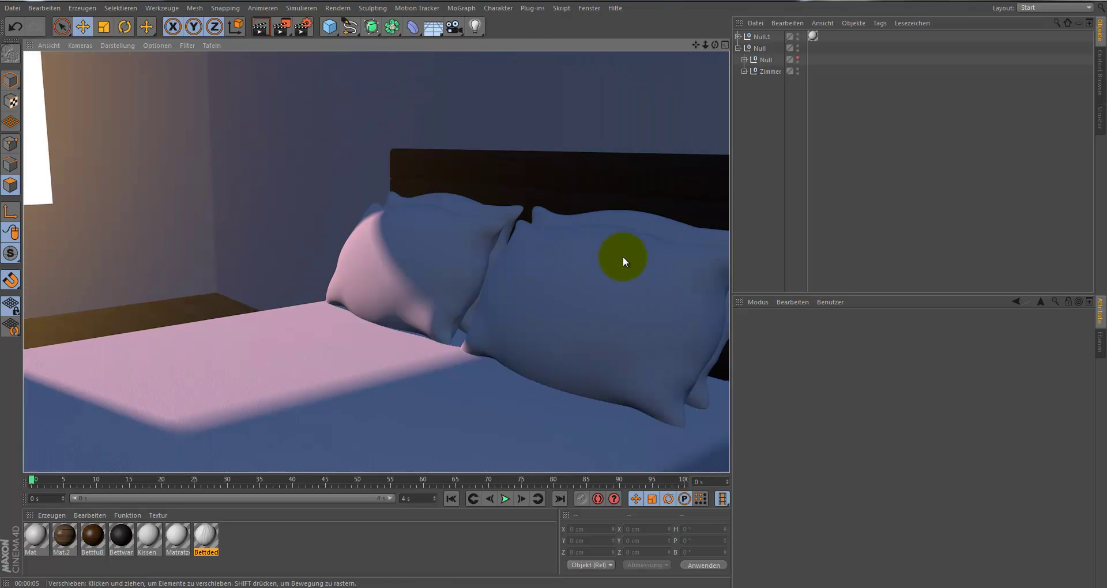
drag(204, 539, 761, 38)
- Apply Bettdecke to the pillow group with seamless tiling and try Quader-Mapping projection
click(828, 92)
click(812, 36)
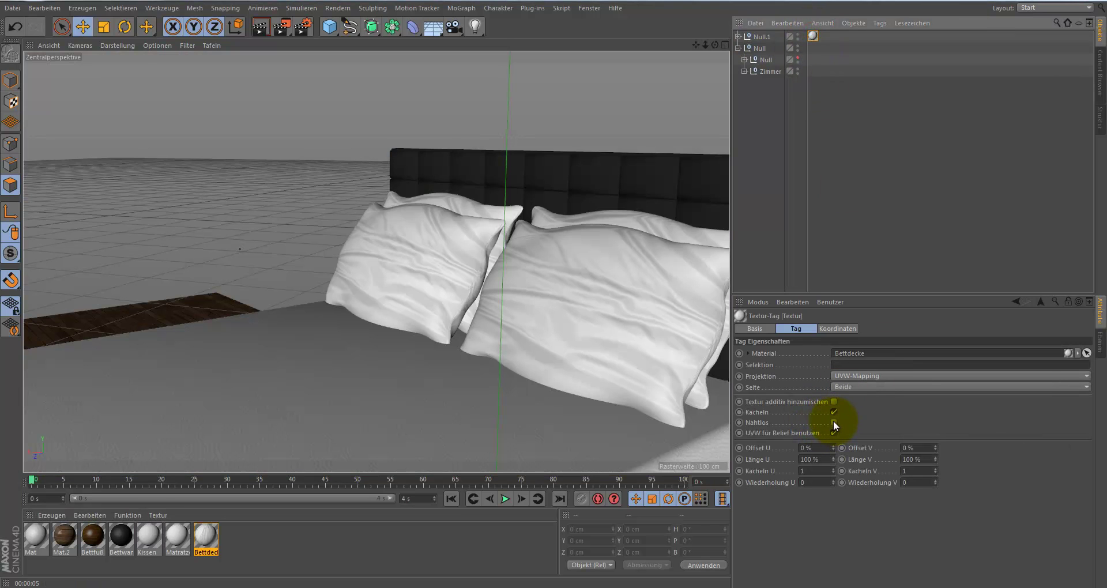
click(834, 423)
click(857, 376)
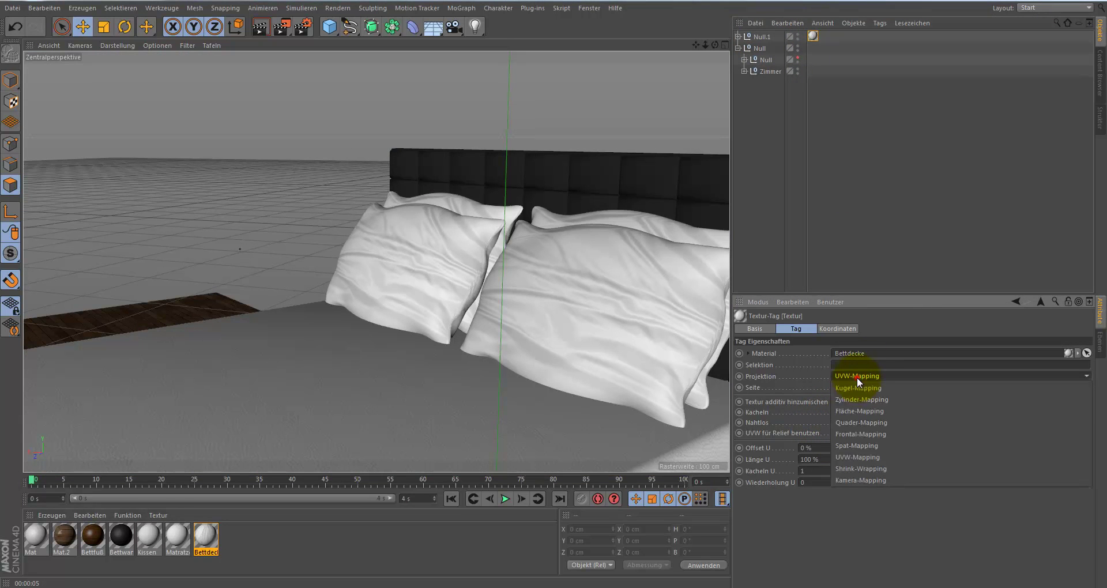
click(848, 425)
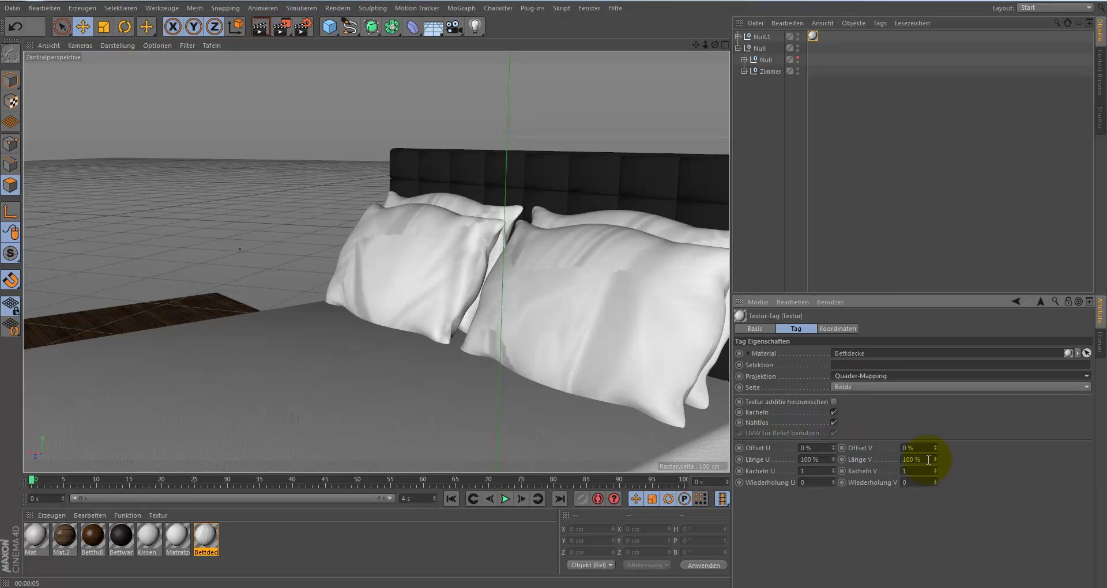
click(835, 423)
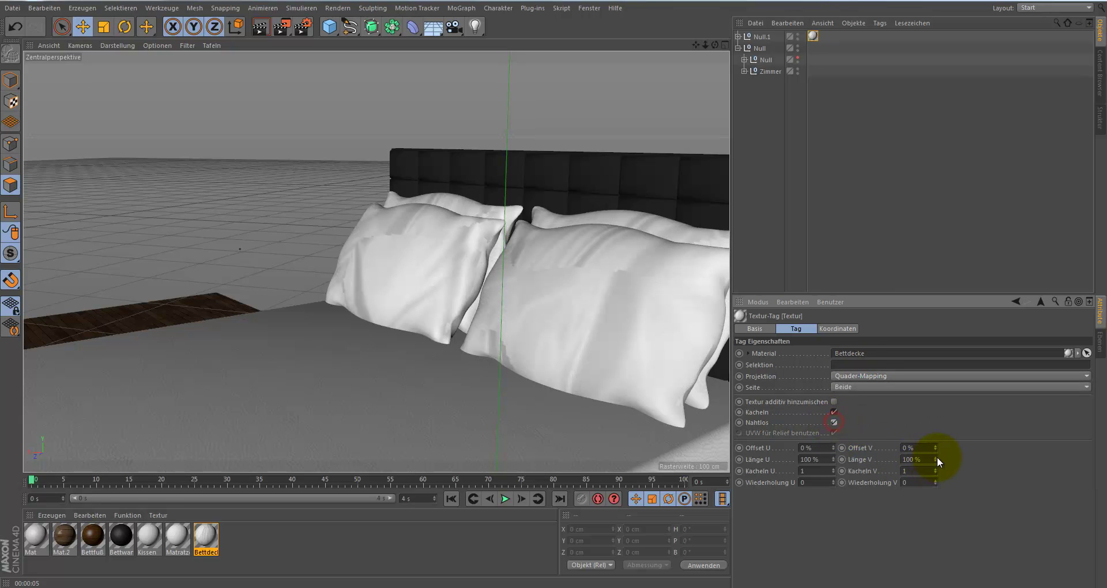
- Try Kugel-Mapping, return to UVW-Mapping, set Länge U 140% and Länge V 38%, and render
drag(935, 459, 937, 452)
click(888, 376)
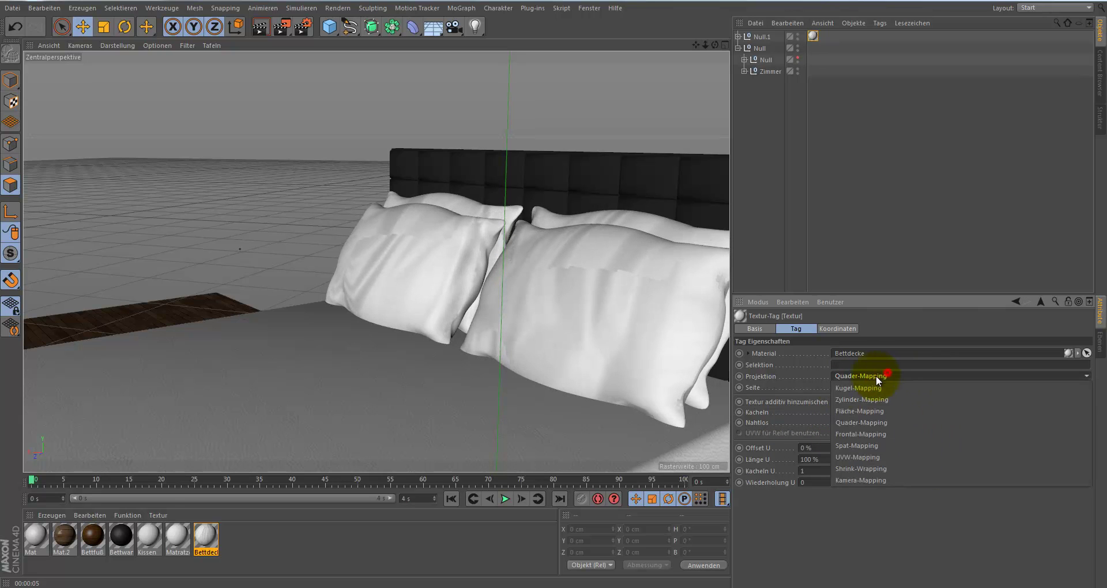
click(846, 393)
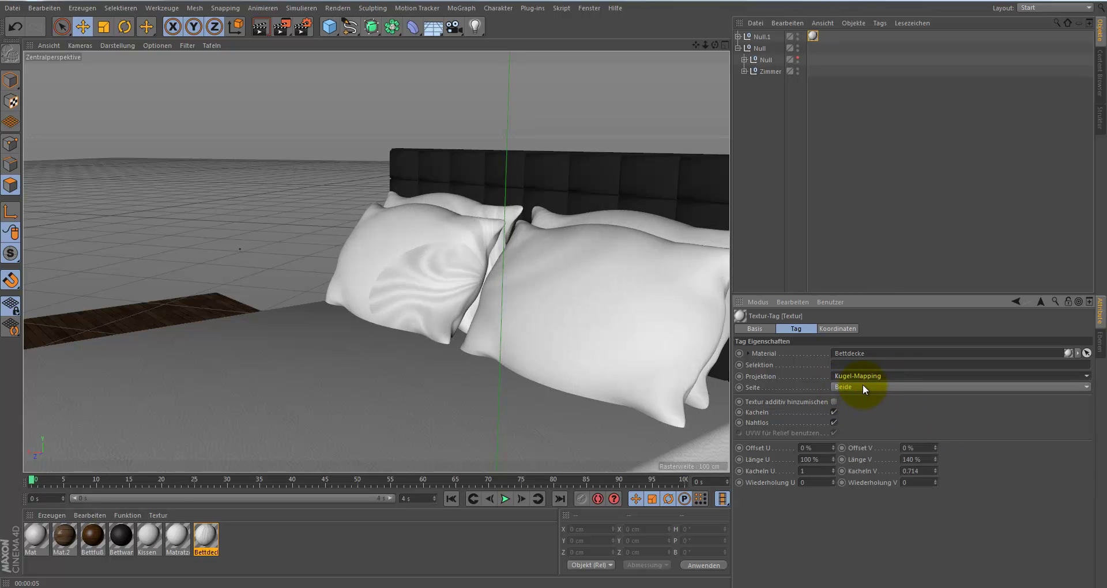
click(860, 376)
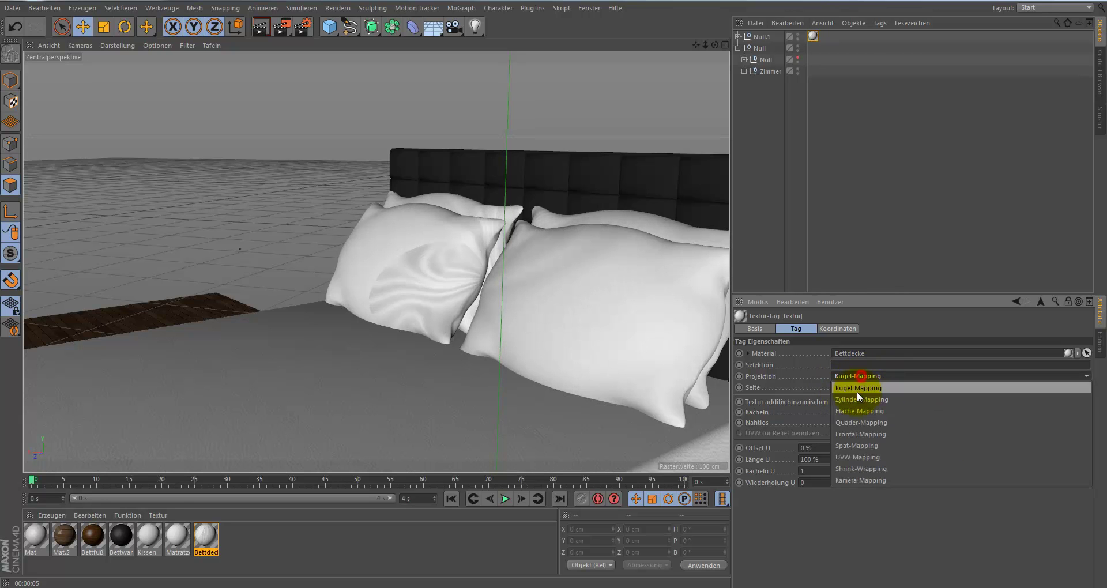
click(860, 452)
drag(933, 458, 933, 458)
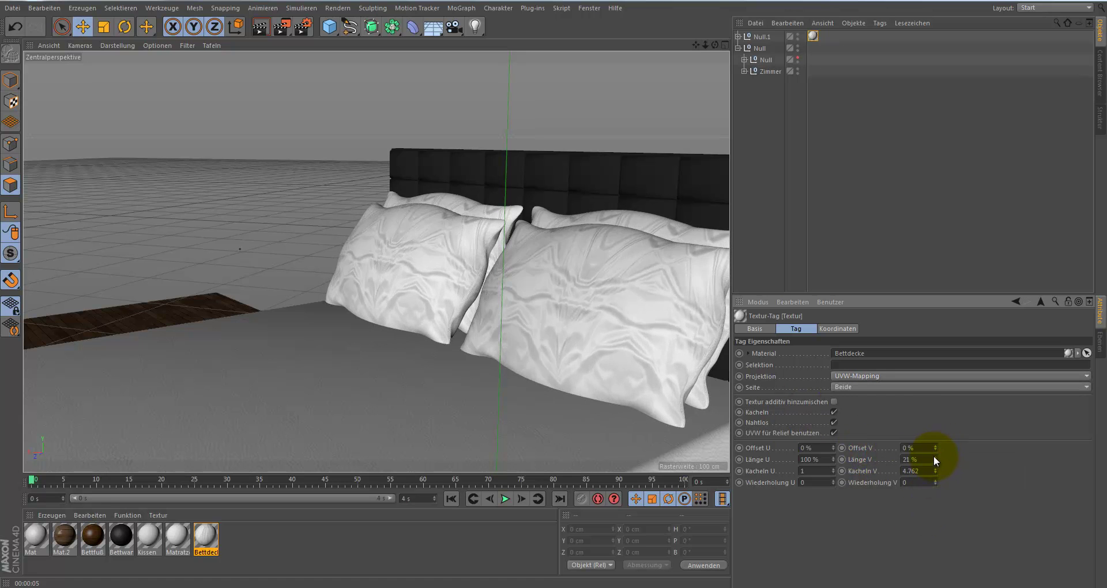
drag(832, 459, 833, 456)
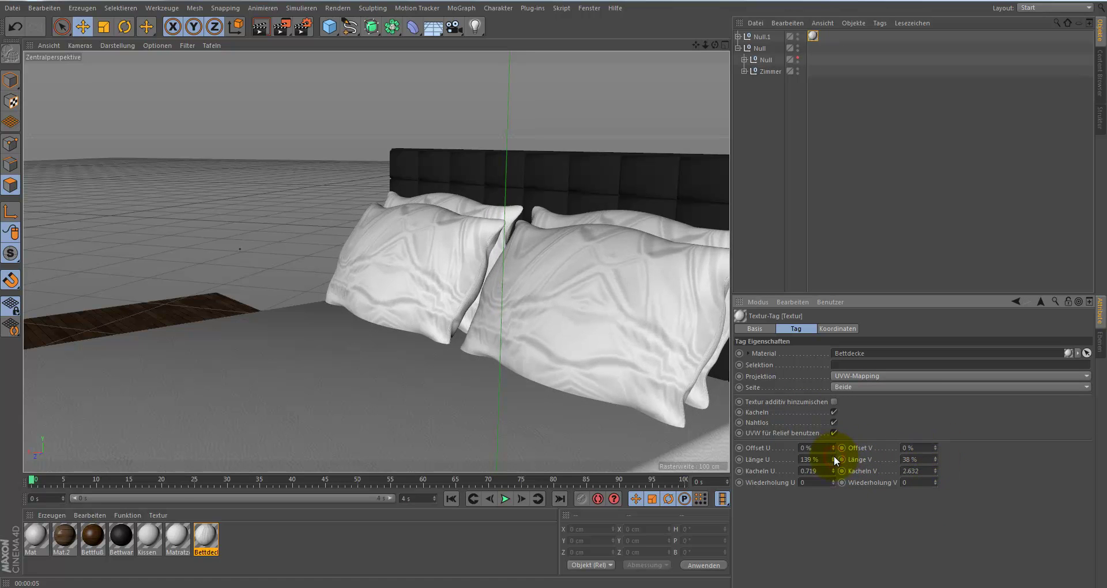
key(alt+r)
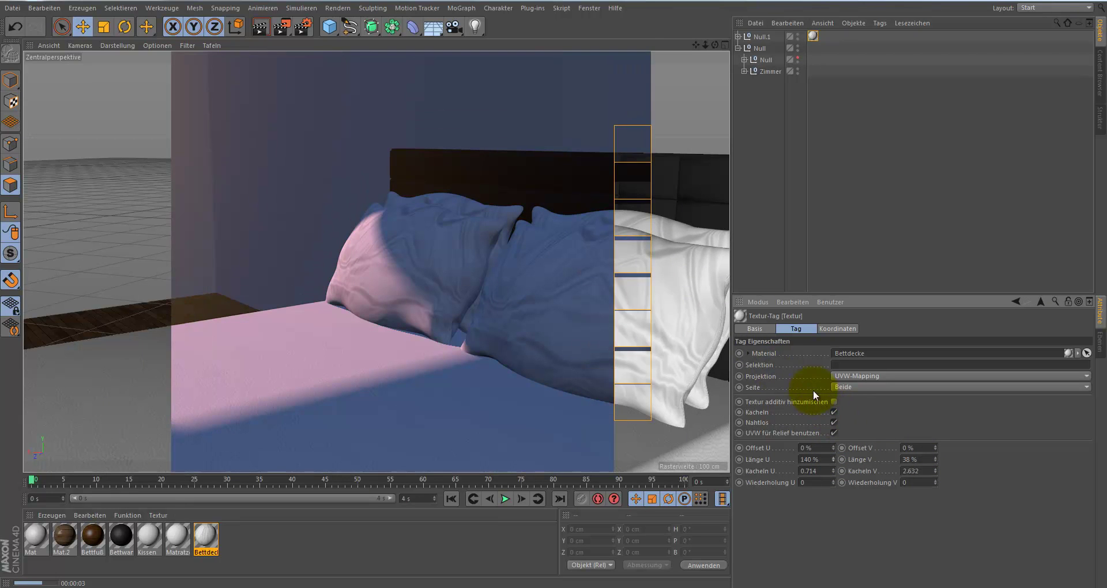
- Expand Null.1 to show the four pillows and return the viewport to editor view
click(738, 36)
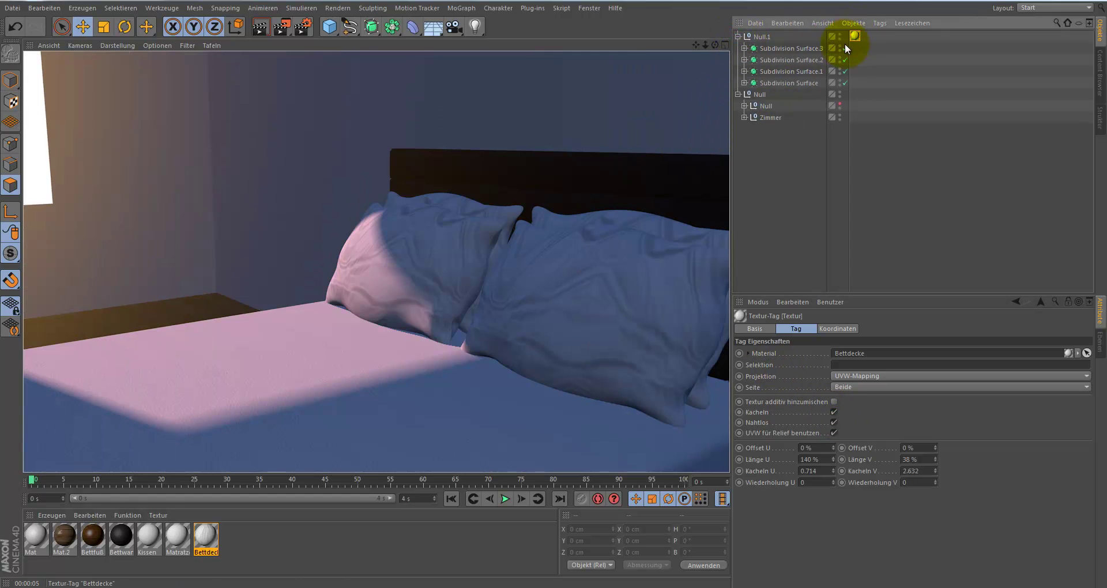
click(507, 237)
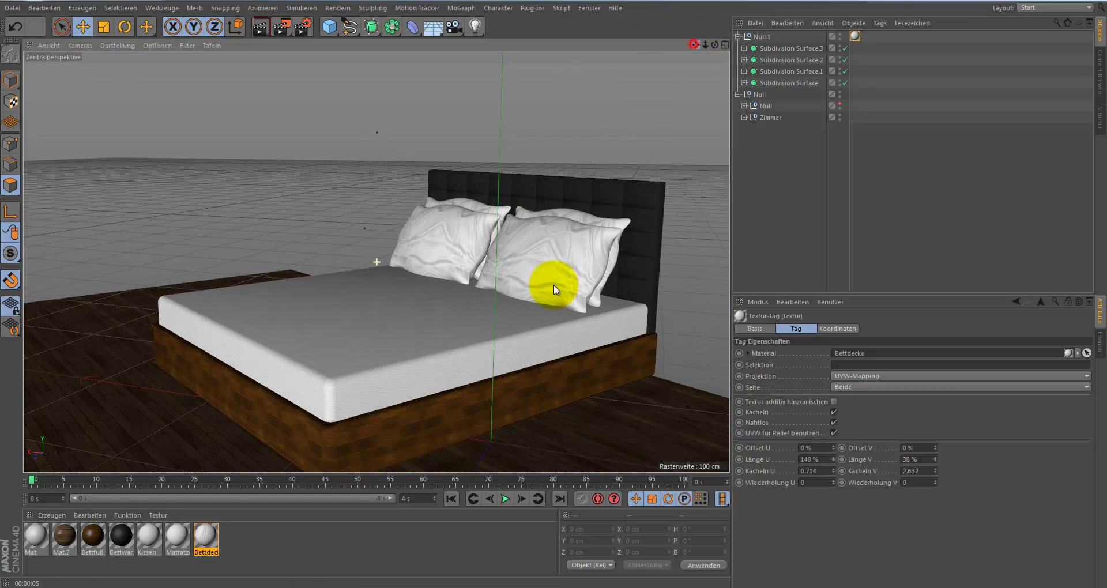